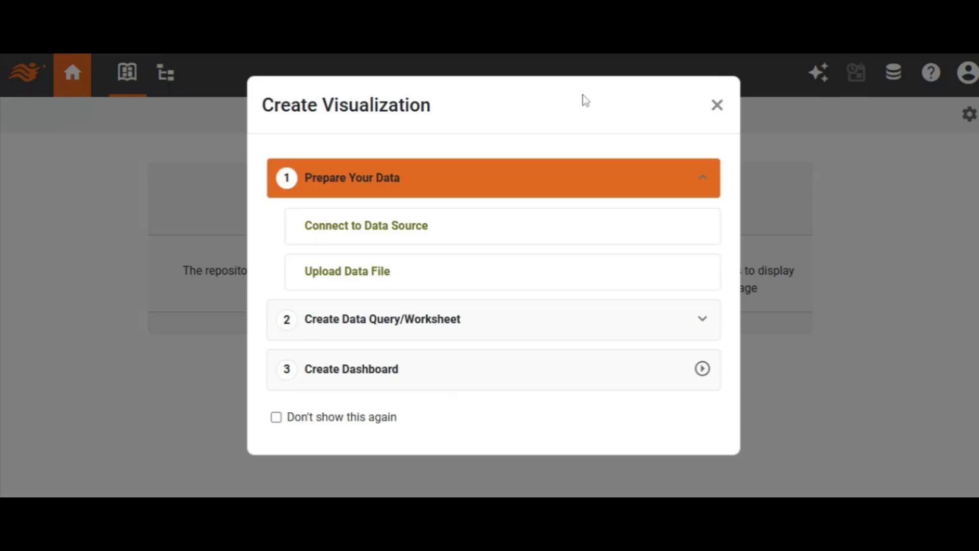
- Create a new data source connection of type Mixpanel
left_click(400, 227)
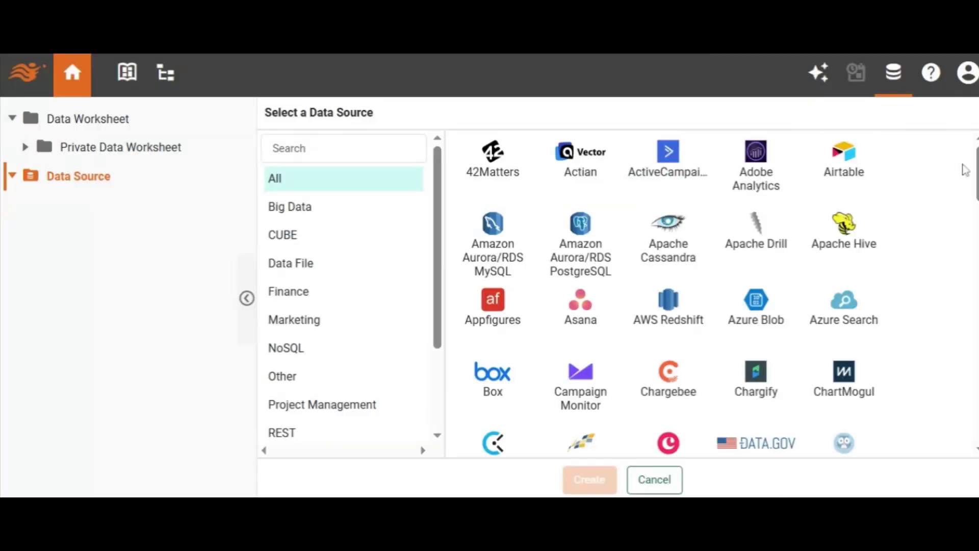
scroll(663, 293, "down", 10)
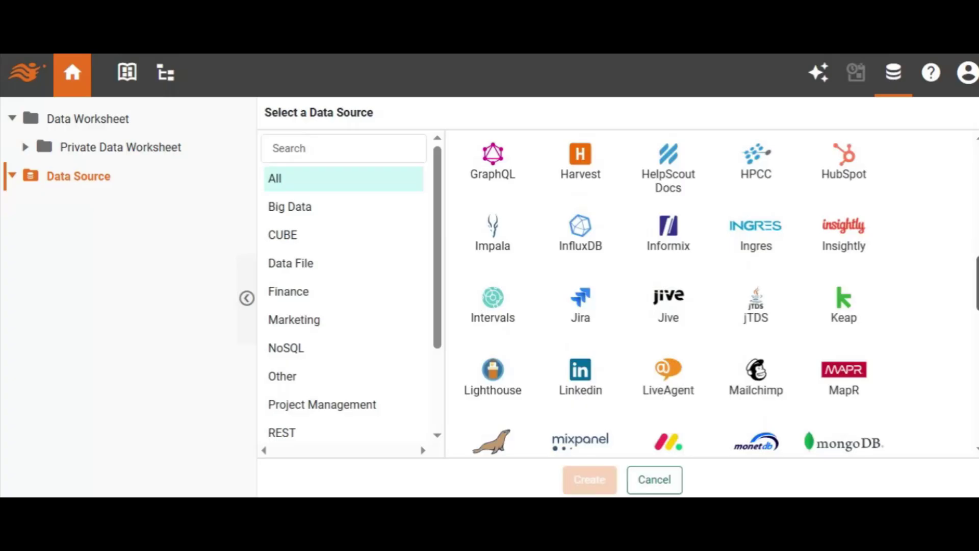
scroll(663, 293, "down", 3)
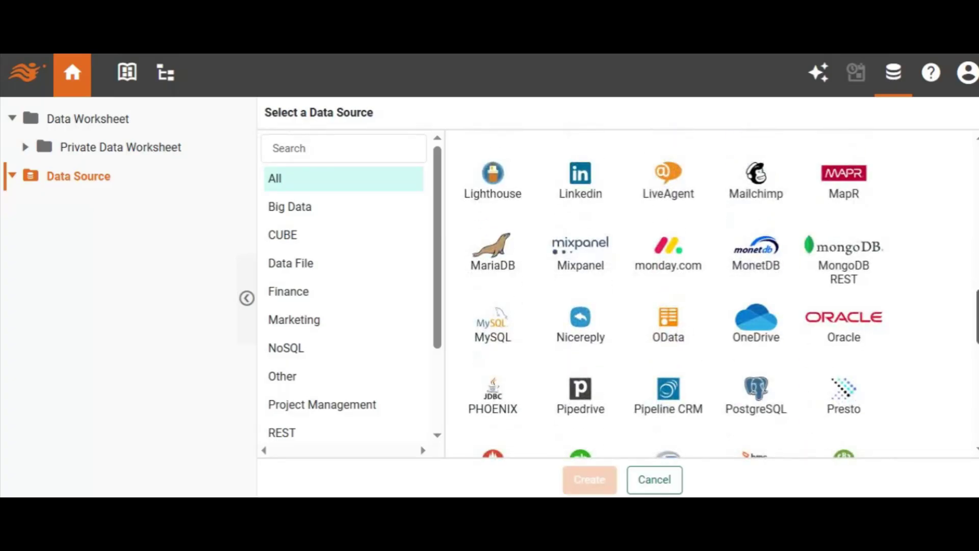
left_click(580, 255)
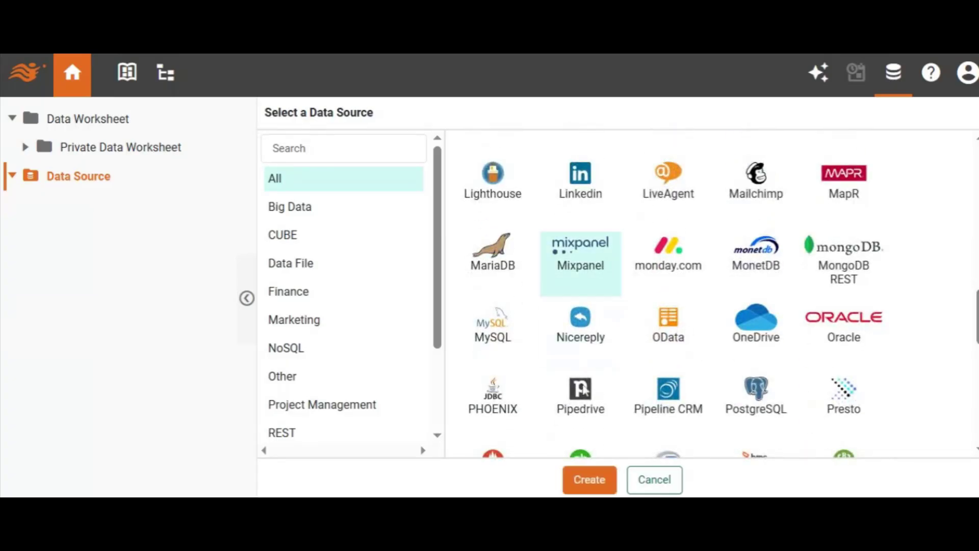
left_click(590, 479)
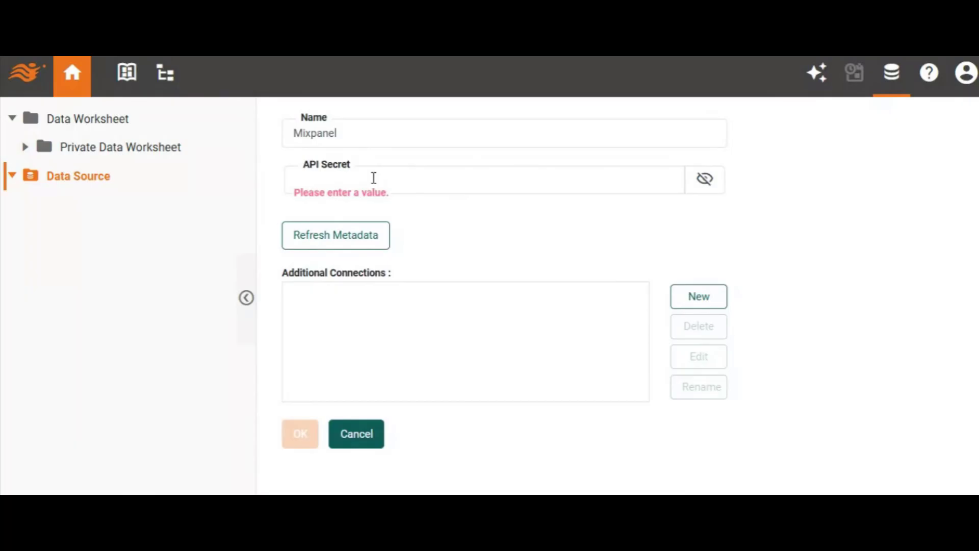
- Paste the Mixpanel API secret and save the data source
left_click(374, 178)
key("ctrl+v")
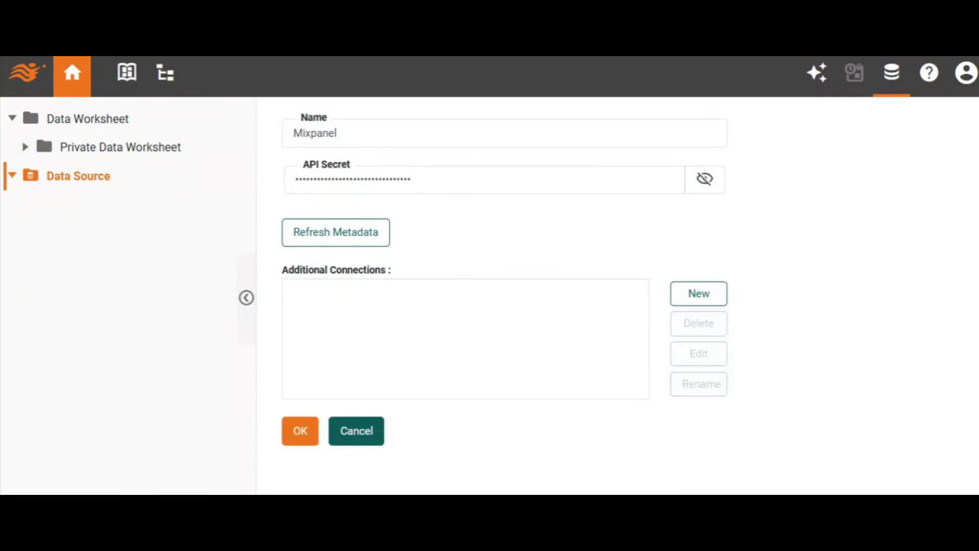
left_click(315, 434)
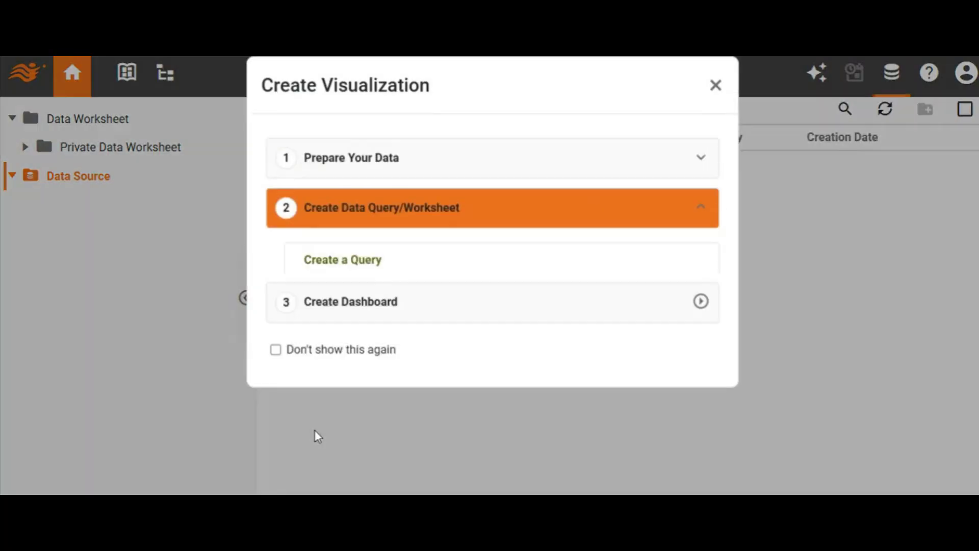
- Start a new Mixpanel query and set its endpoint to Engage
left_click(348, 281)
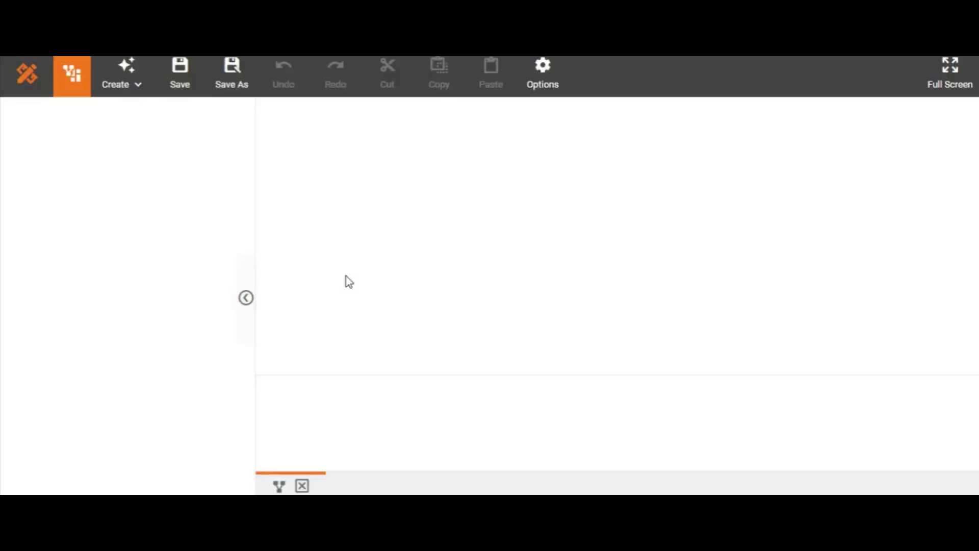
double_click(376, 260)
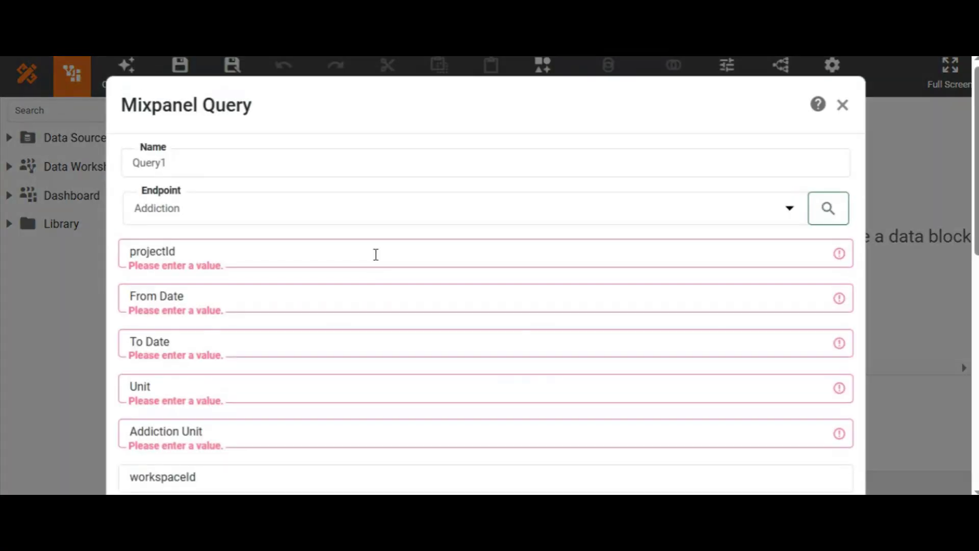
left_click(386, 219)
key("e")
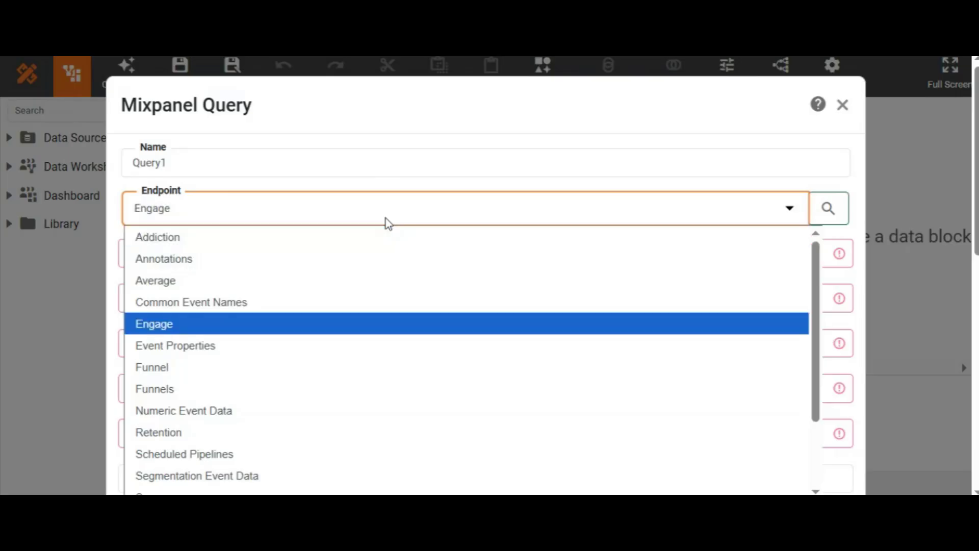
key("Return")
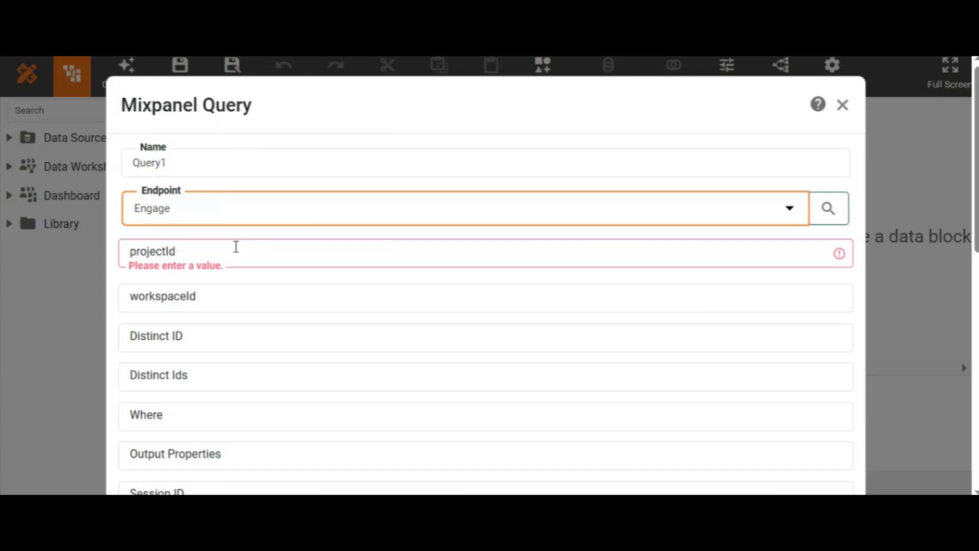
- Enter the project ID for the query and confirm it
left_click(236, 247)
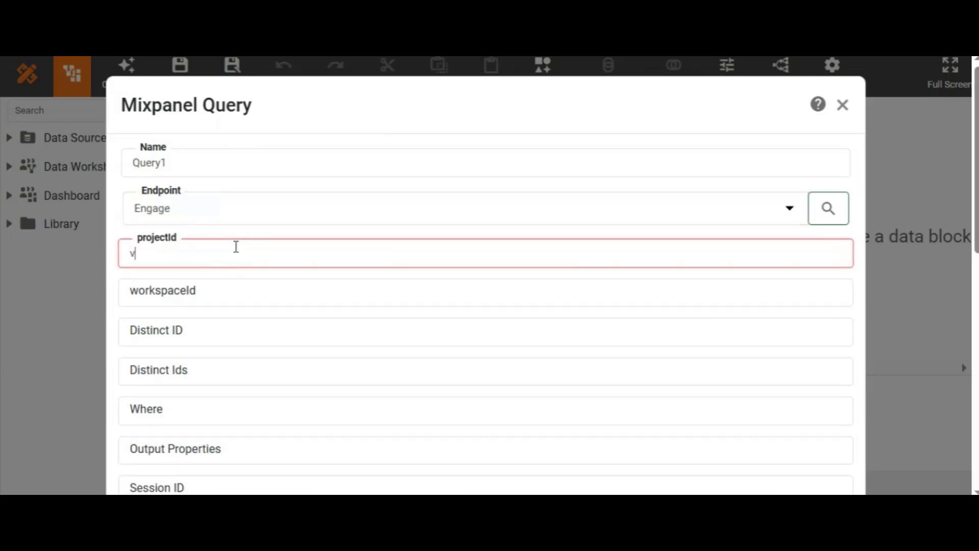
type("2120517")
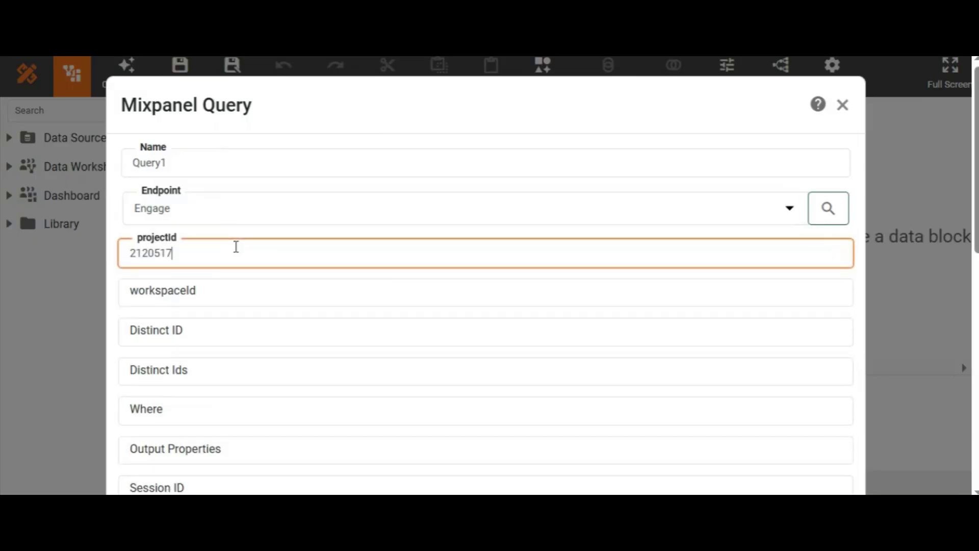
scroll(744, 356, "down", 10)
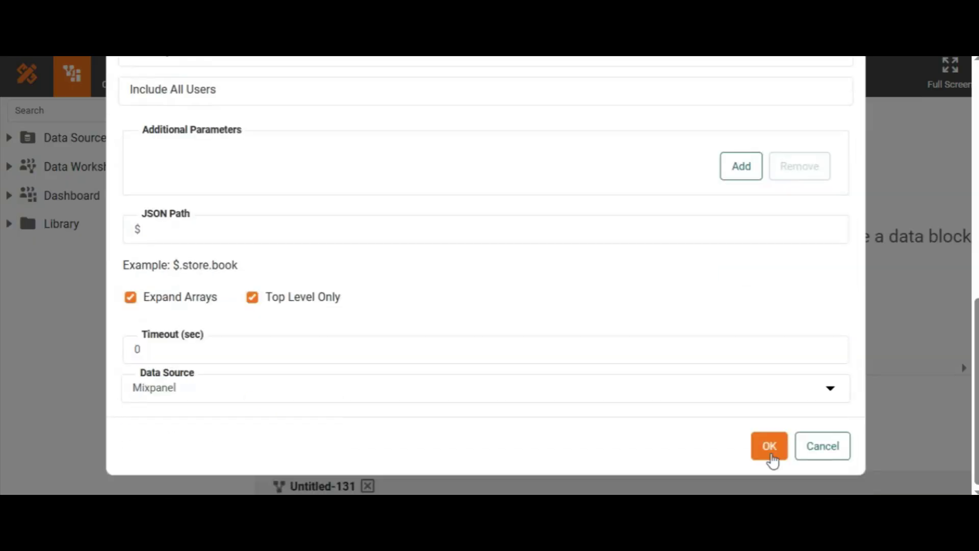
left_click(753, 440)
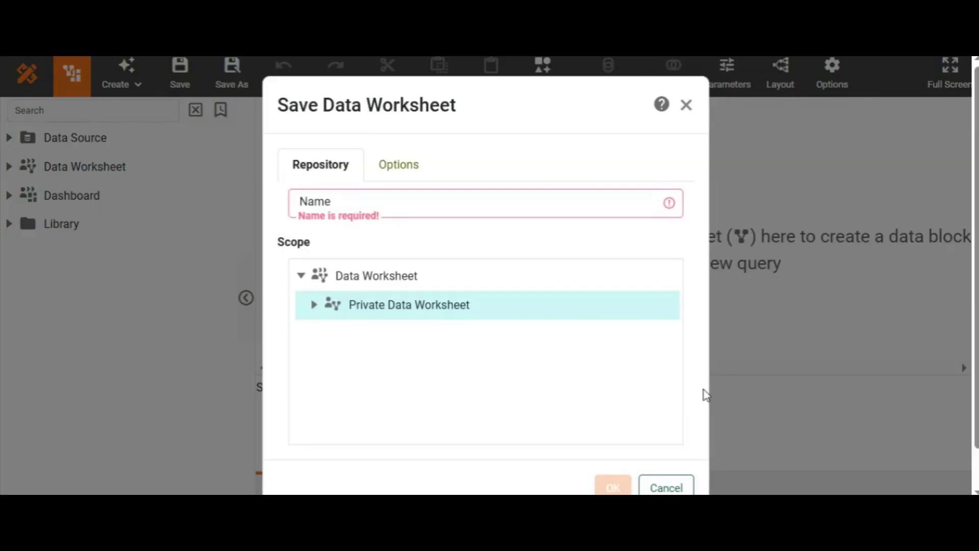
- Save the data worksheet as mixpanel
left_click(624, 316)
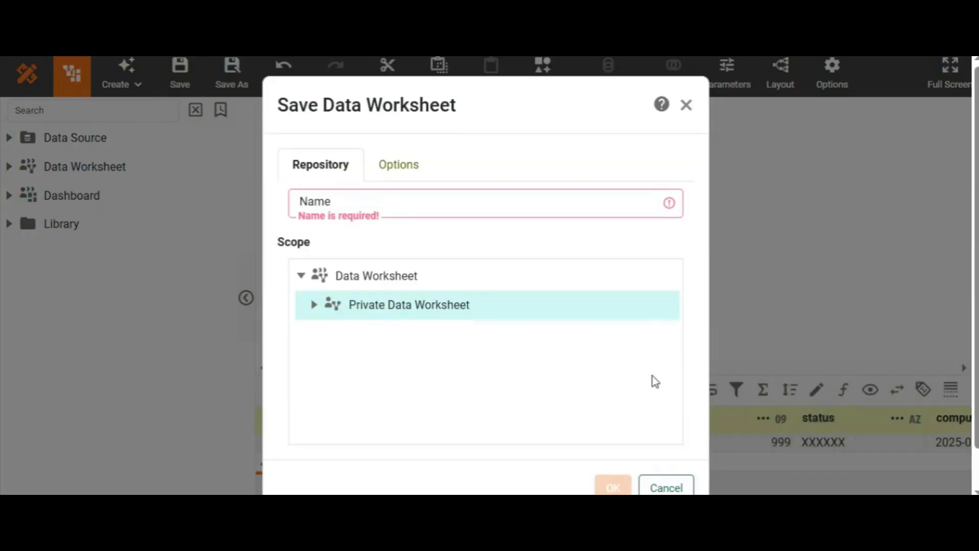
left_click(566, 204)
type("mixpanel")
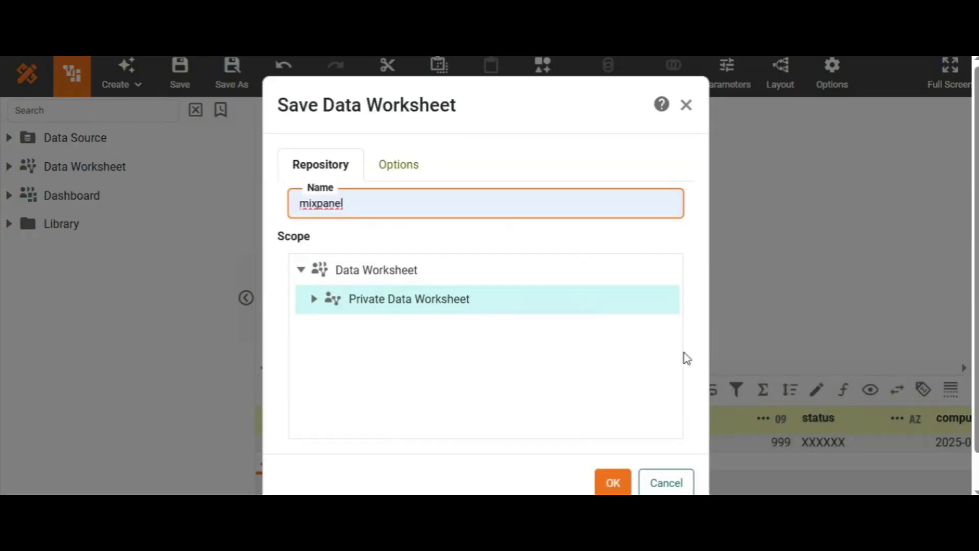
left_click(614, 482)
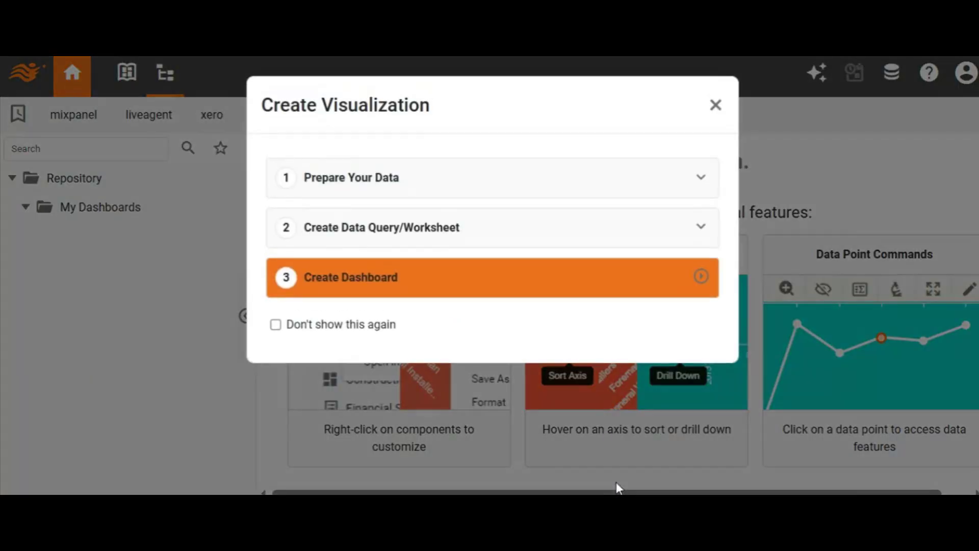
- Start creating a dashboard, finishing the visualization recommender without choosing data
left_click(357, 275)
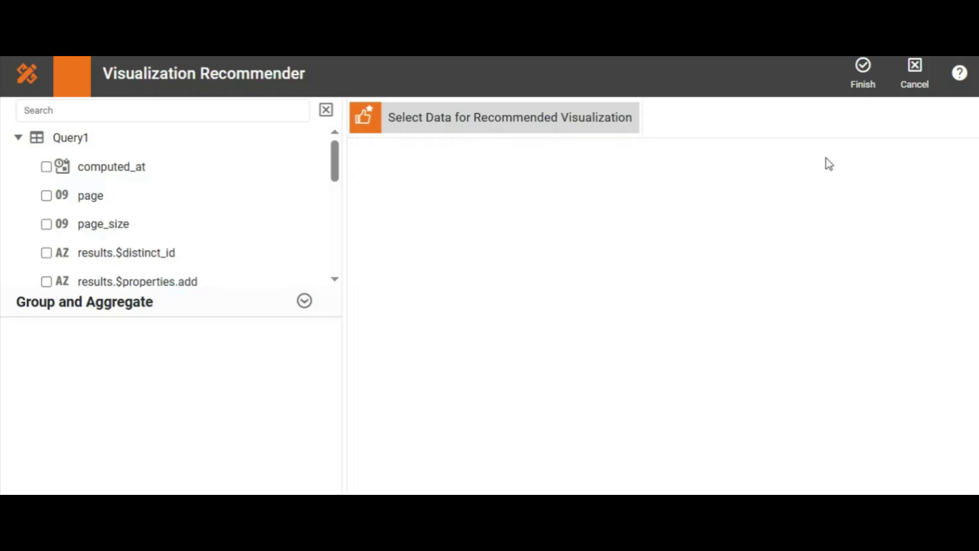
left_click(856, 79)
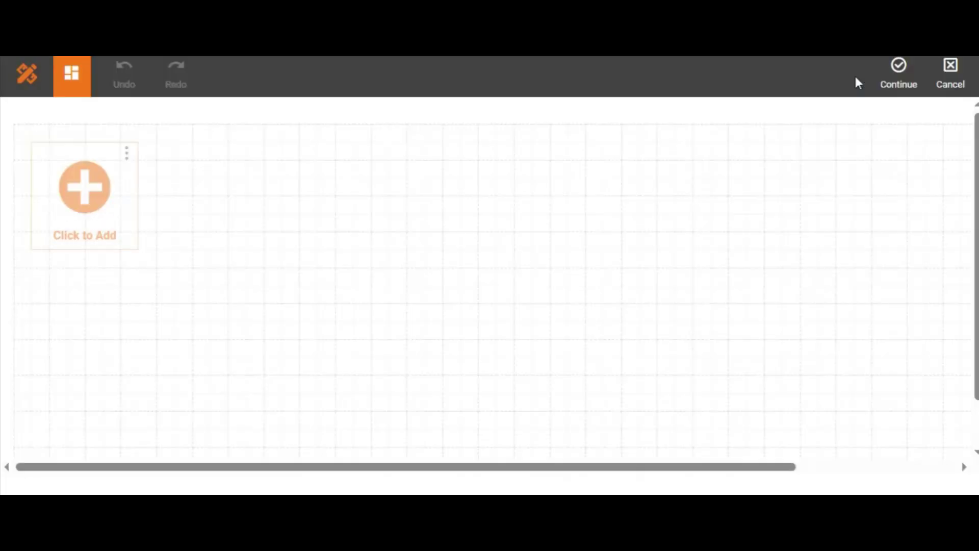
left_click(911, 76)
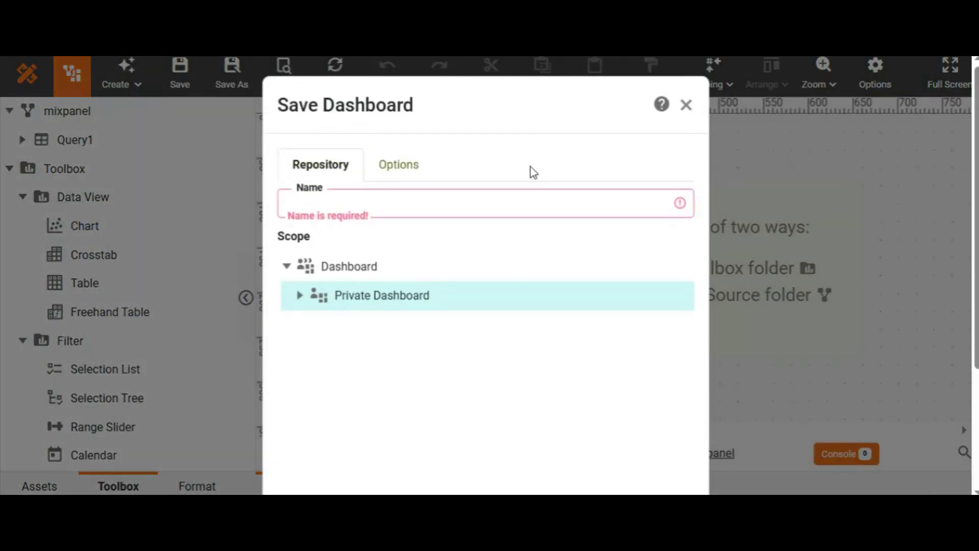
- Save the new dashboard as mixpanel
left_click(524, 203)
left_click(398, 341)
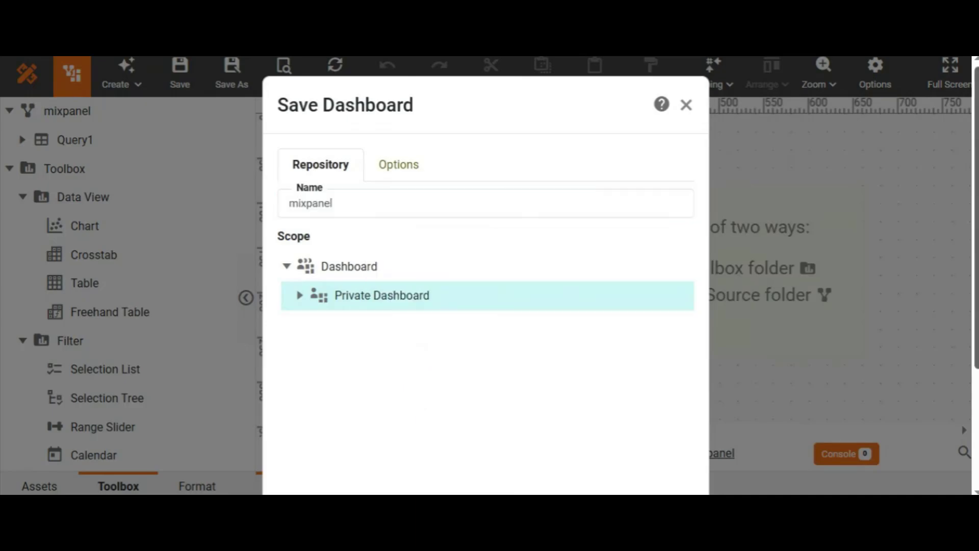
scroll(484, 306, "down", 3)
left_click(611, 447)
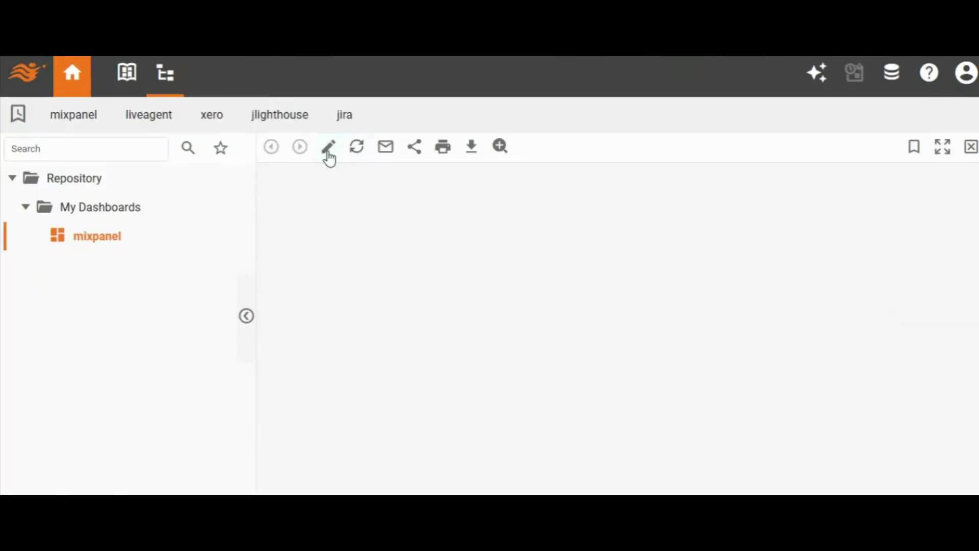
- Open the mixpanel dashboard for editing and add a Chart component about 350 by 200 at its top-left
left_click(334, 153)
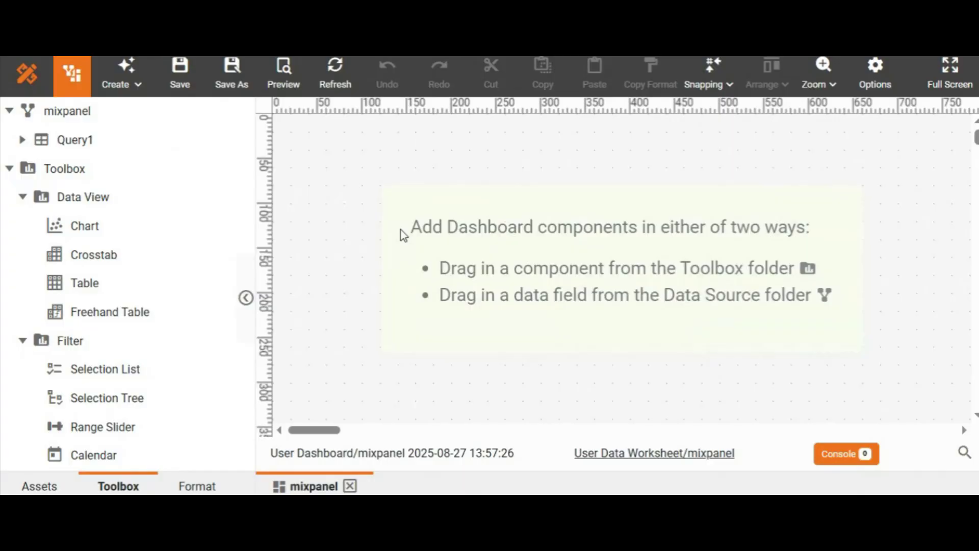
left_click_drag(70, 229, 274, 118)
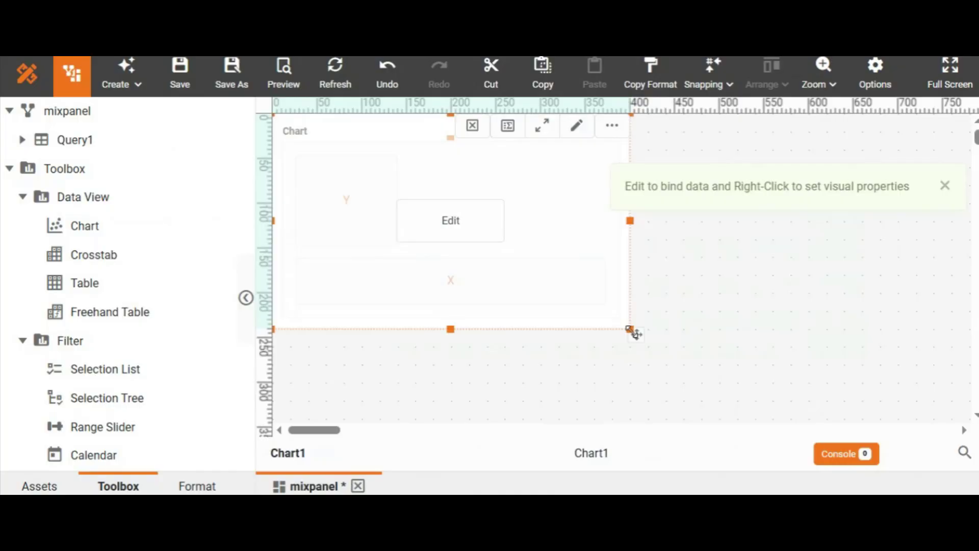
left_click_drag(631, 330, 595, 294)
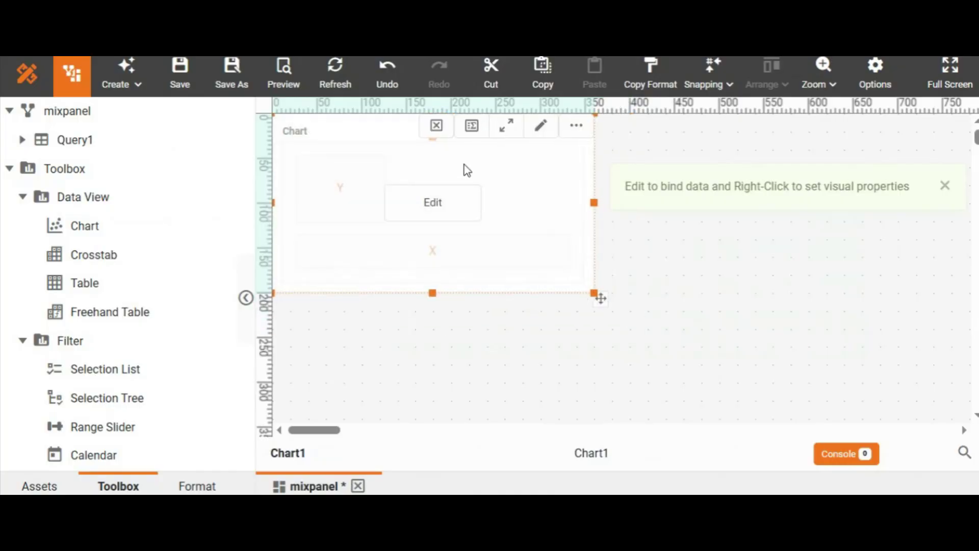
- Open the chart in the full editor and switch its chart type to Map
left_click(432, 202)
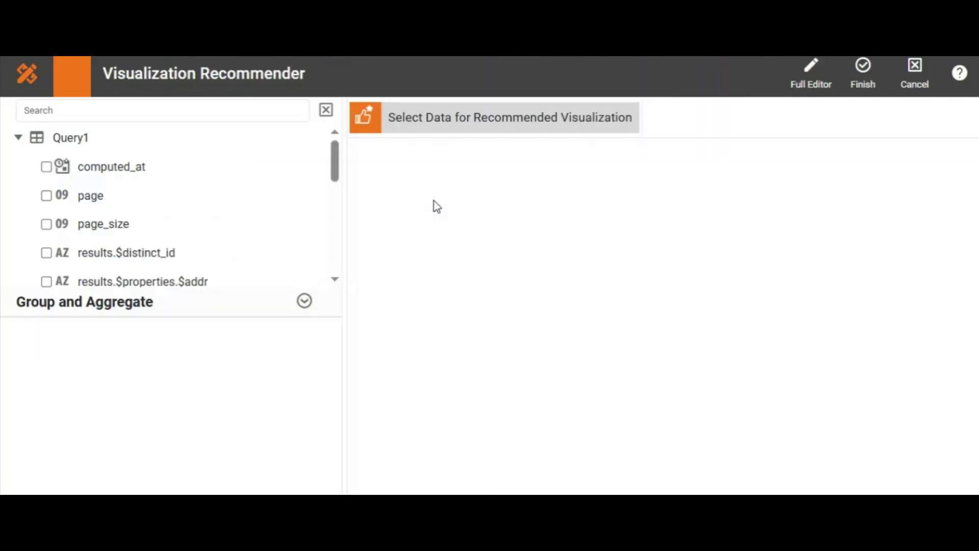
left_click(811, 80)
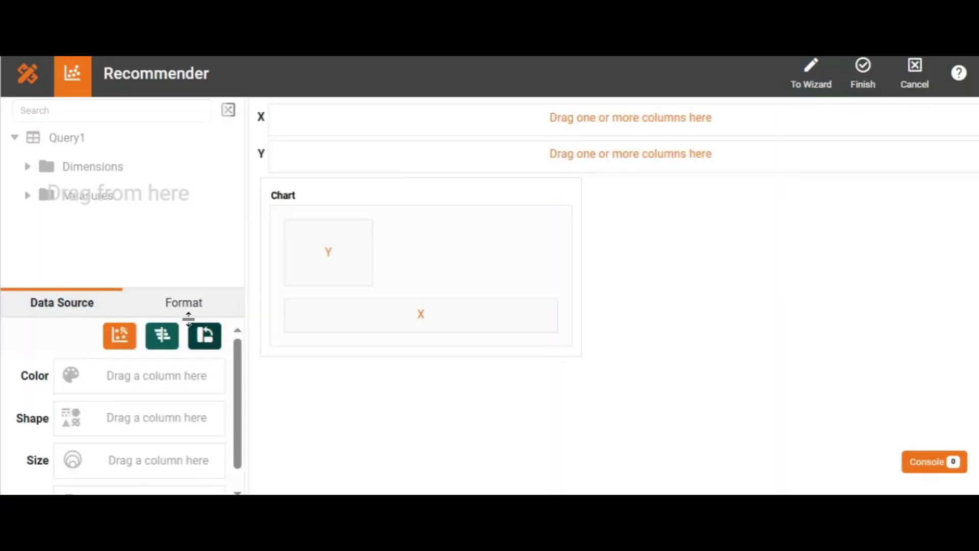
left_click(119, 343)
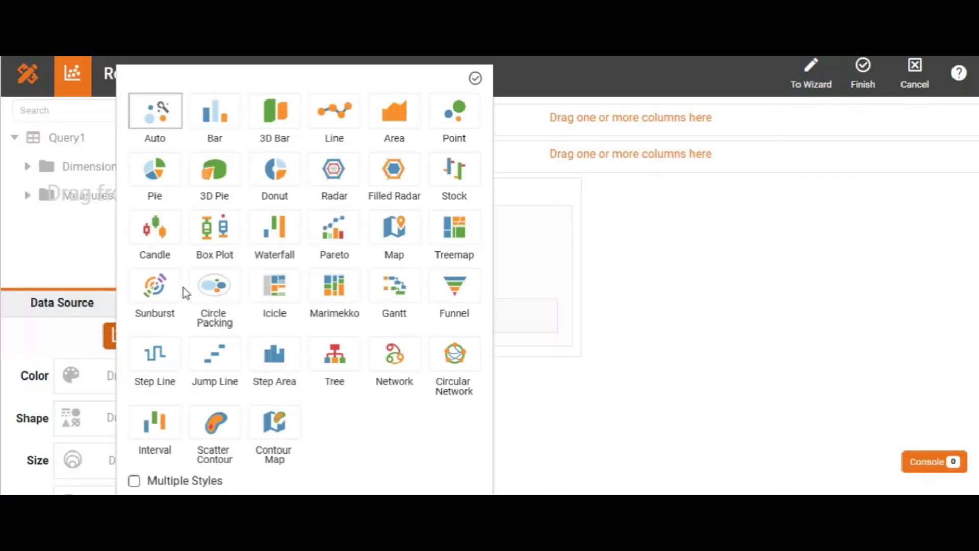
left_click(401, 236)
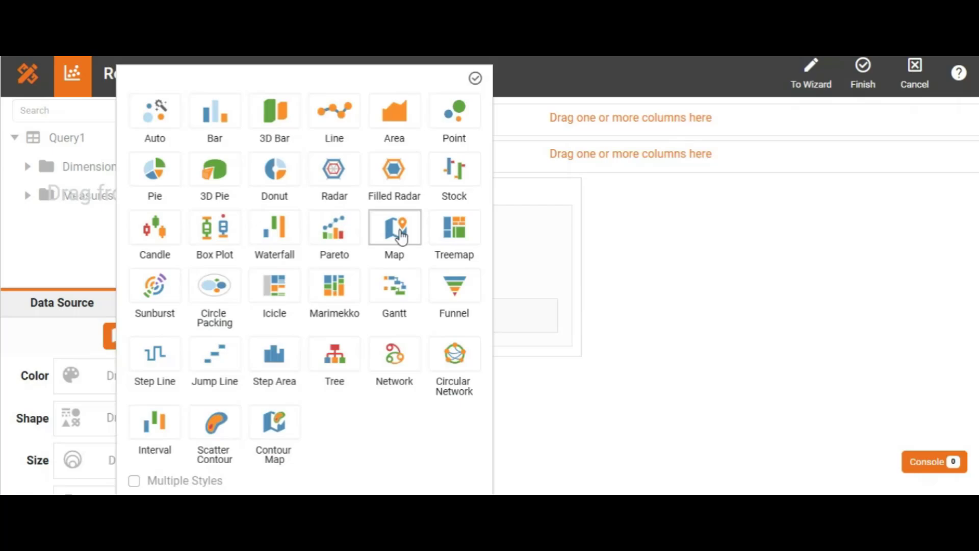
left_click(475, 78)
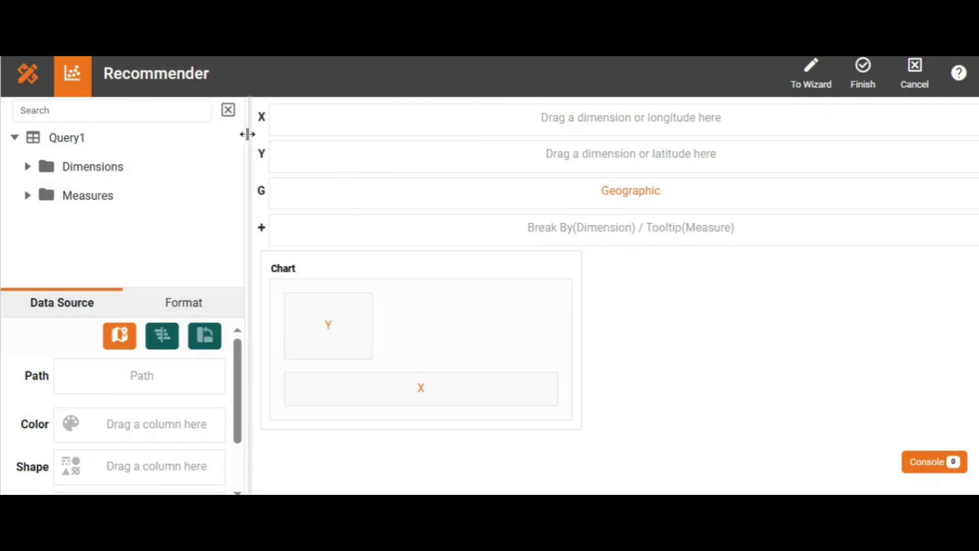
- Set the country dimension as a geographic field using the World map, Country layer and Built-in mapping
left_click(27, 167)
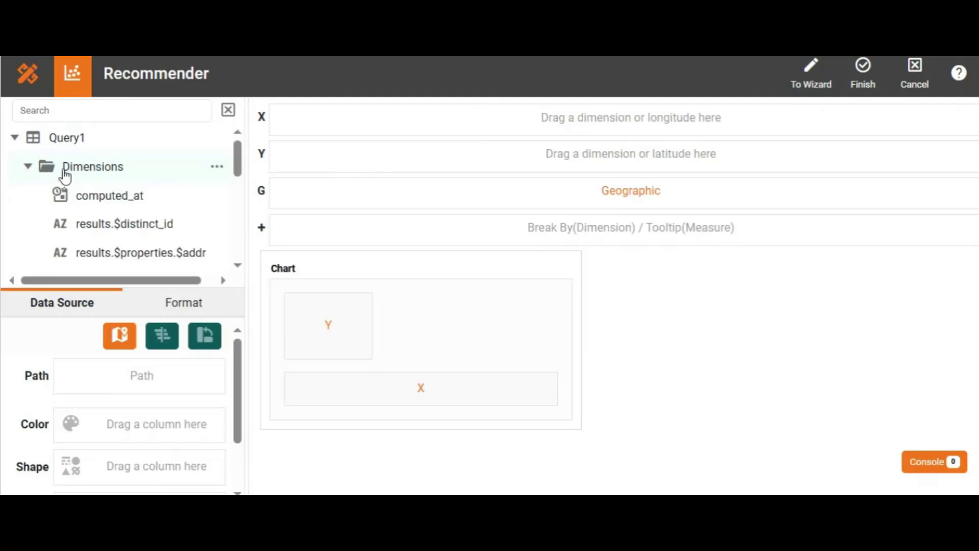
scroll(244, 208, "down", 5)
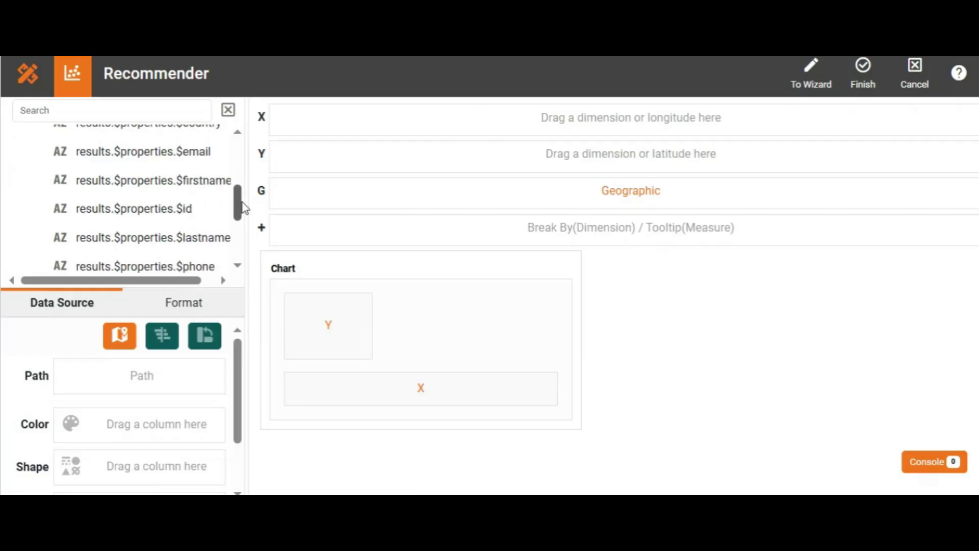
scroll(244, 208, "up", 3)
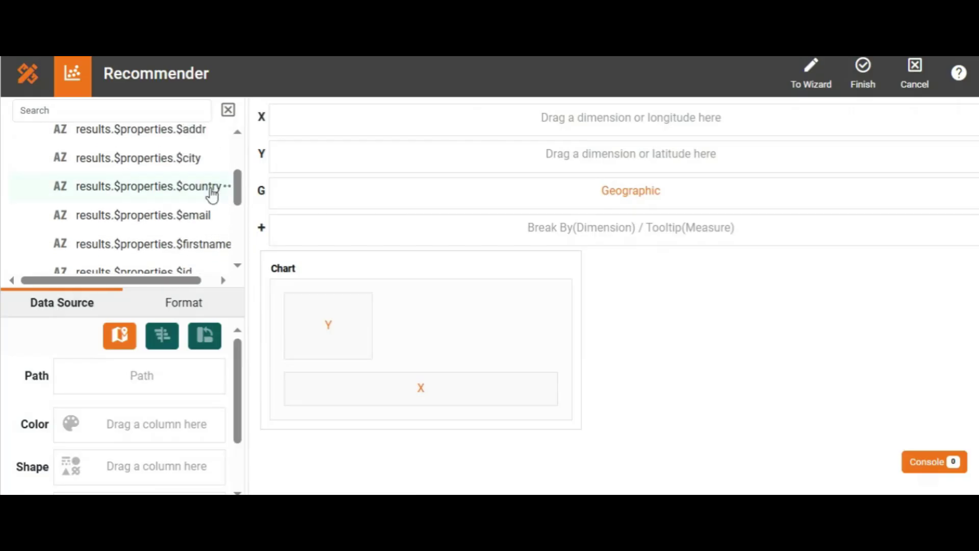
left_click(226, 188)
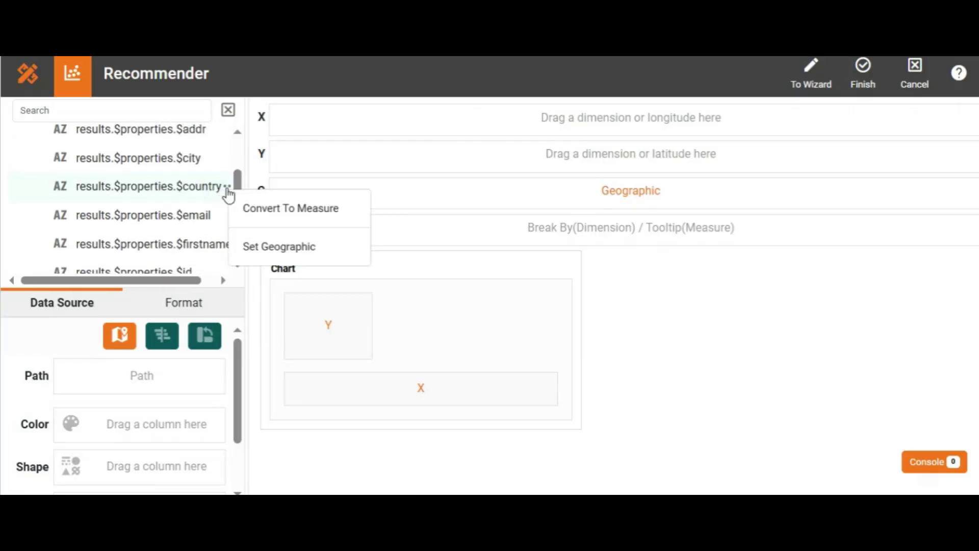
left_click(265, 253)
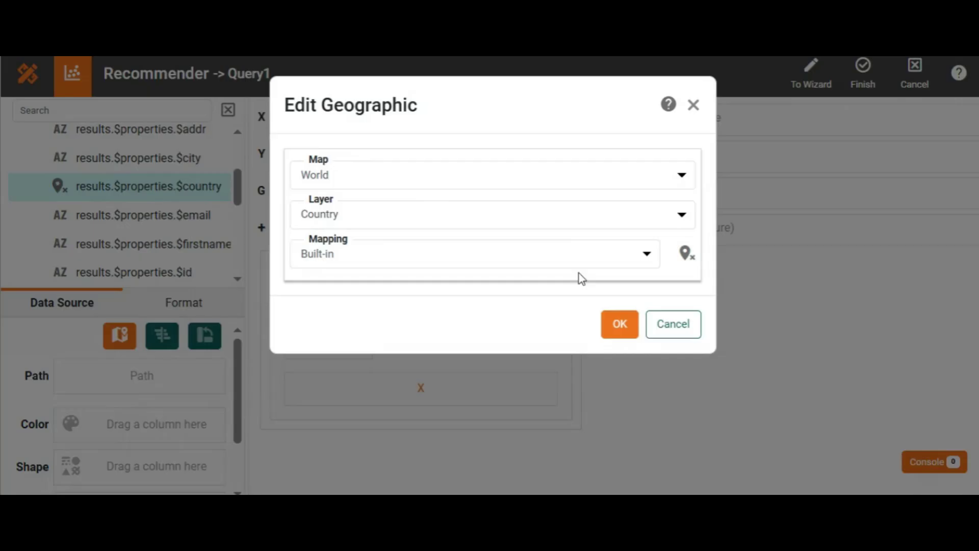
left_click(620, 327)
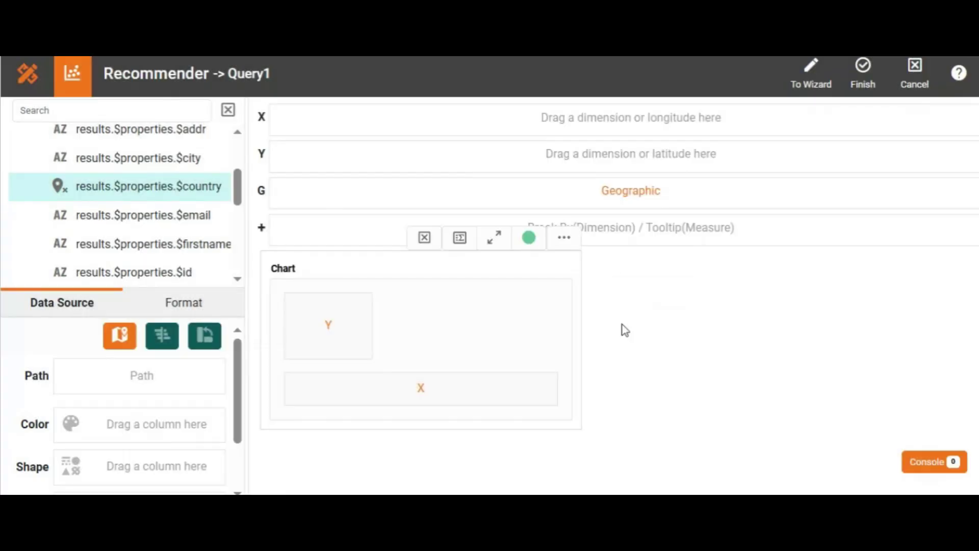
- Put the country field on Geographic and total on Color of the map chart, then finish the editor
left_click_drag(166, 193, 348, 190)
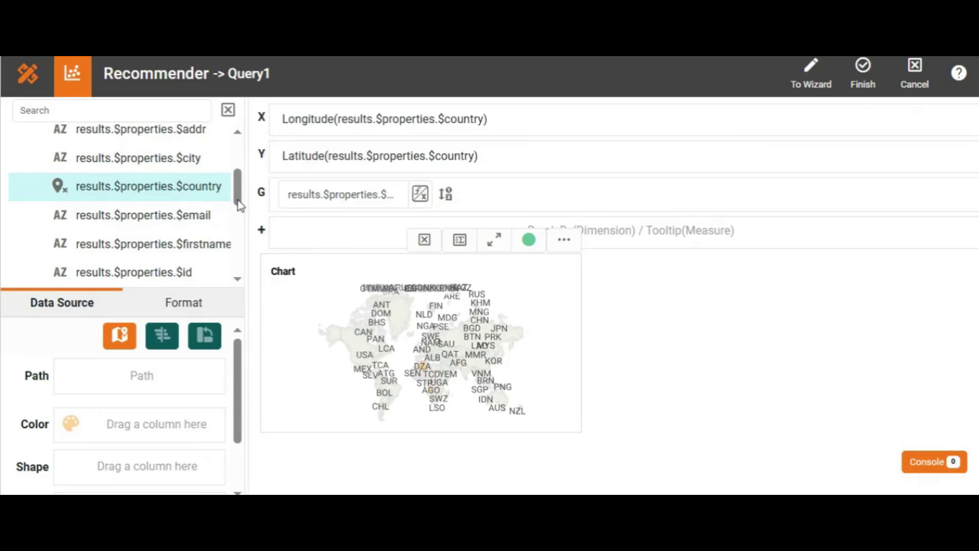
left_click_drag(238, 190, 117, 414)
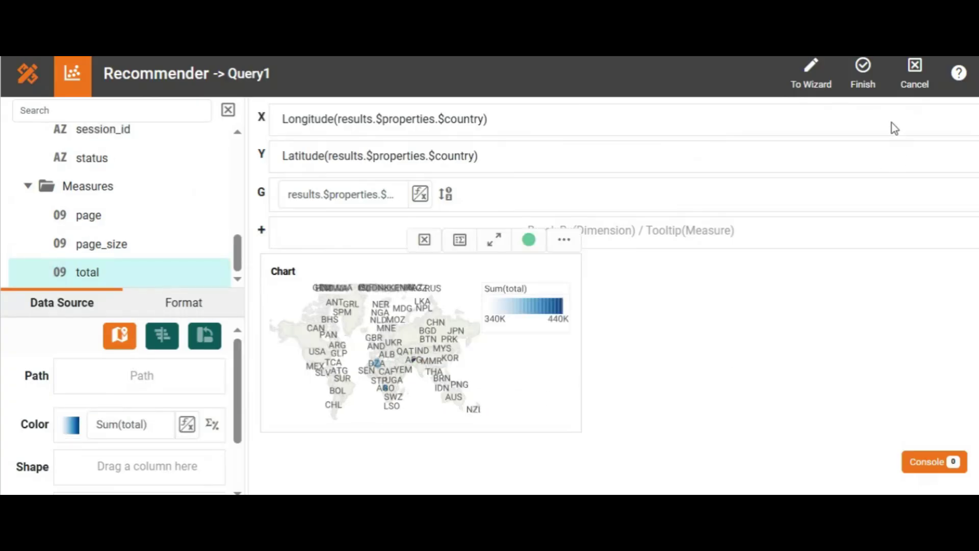
left_click(863, 77)
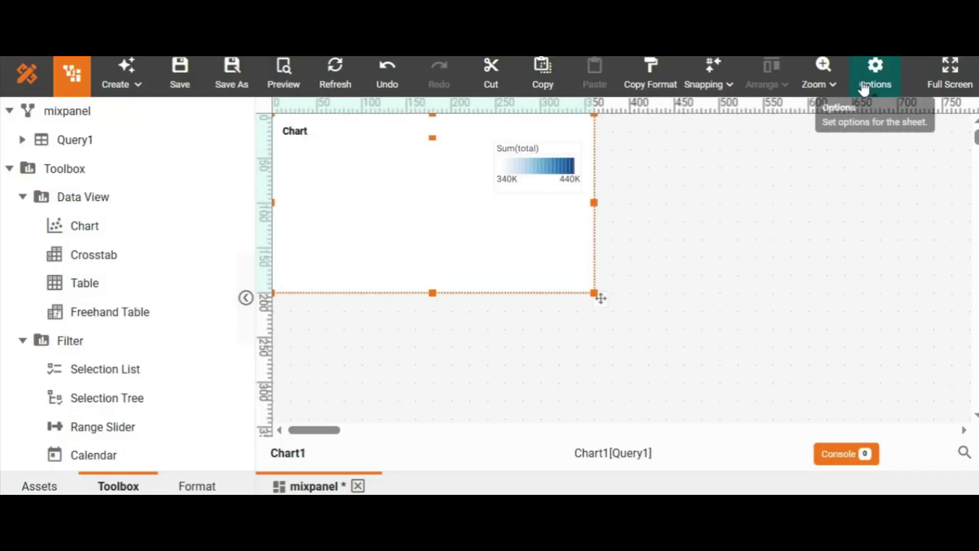
- Hide the map chart's color legend
left_click(536, 183)
right_click(537, 182)
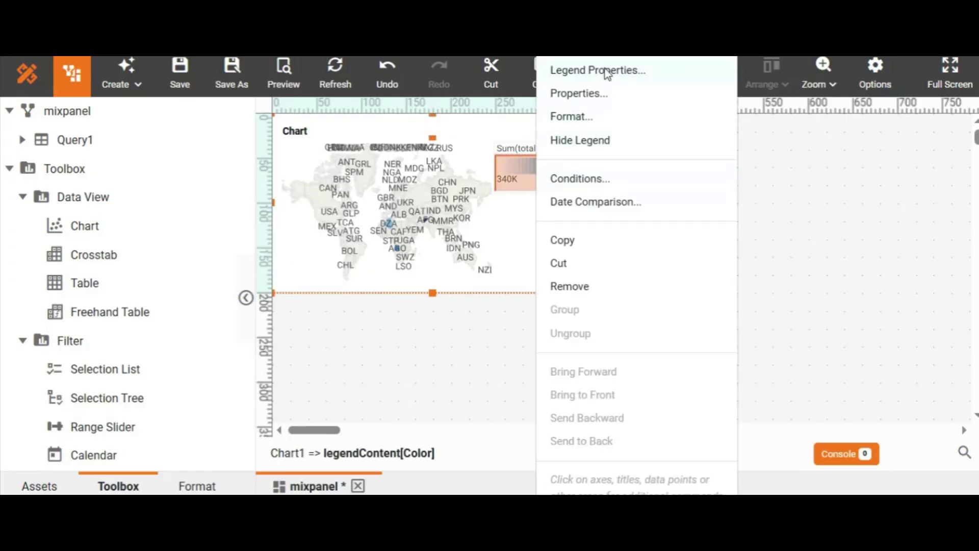
left_click(593, 151)
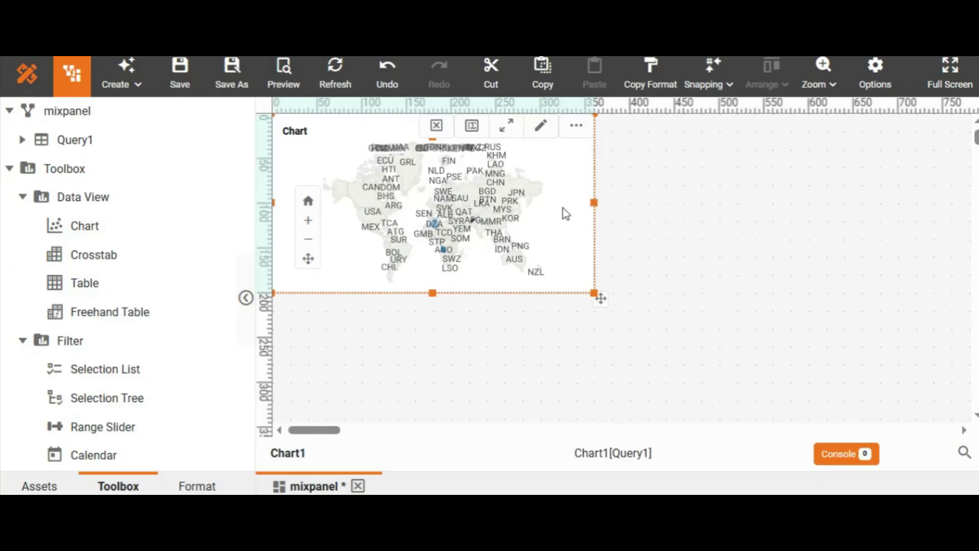
- Turn off the map's country value labels in the chart's Advanced properties and apply
right_click(545, 165)
left_click(565, 92)
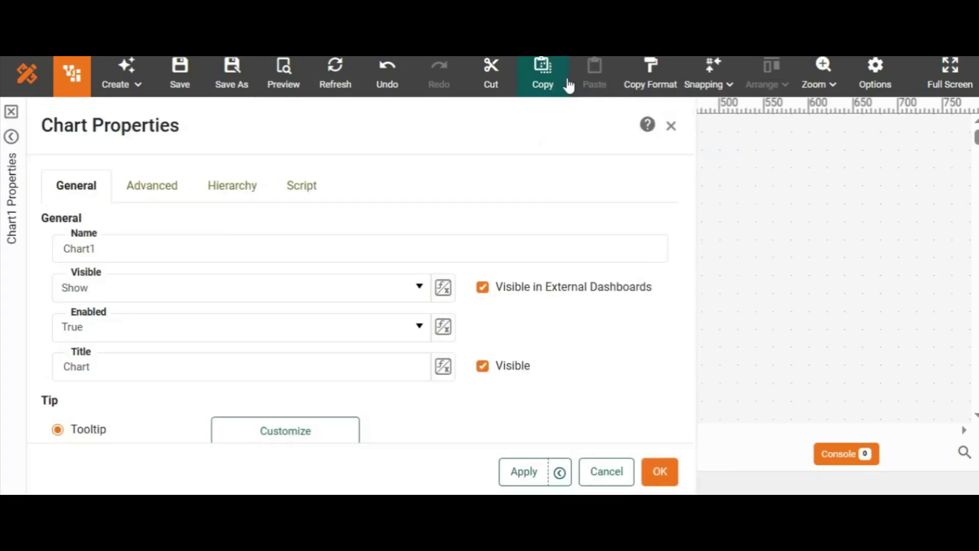
left_click(132, 186)
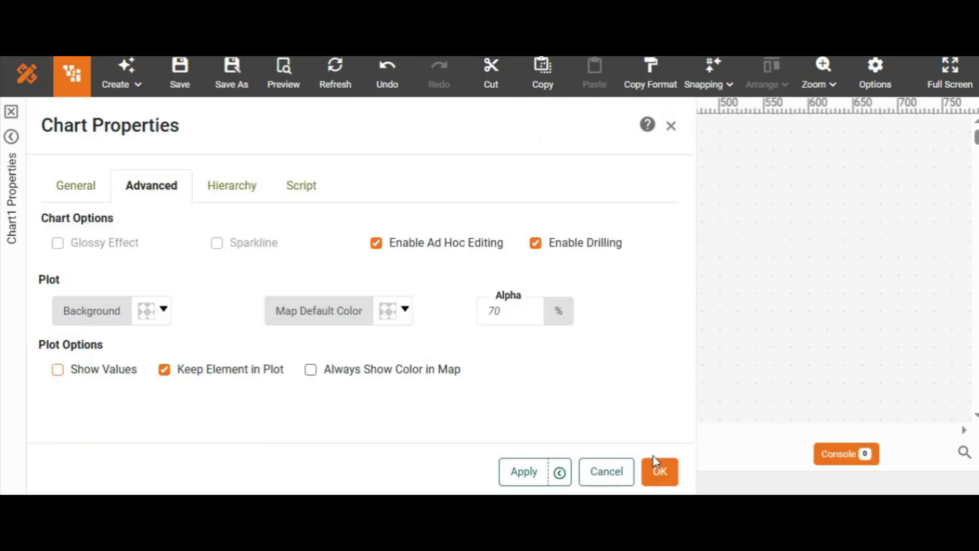
left_click(660, 471)
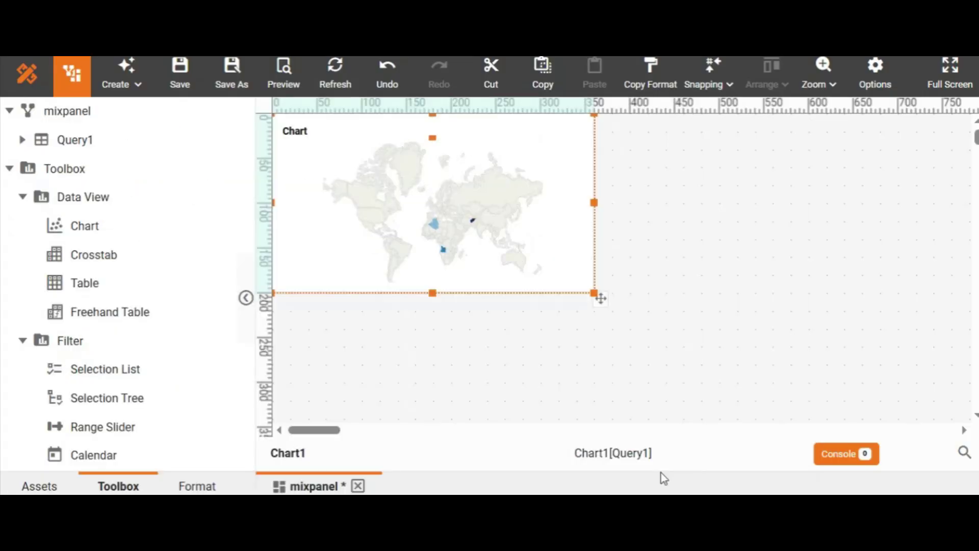
- Zoom the map in several steps and pan it to center on Africa and the Middle East
mouse_move(592, 290)
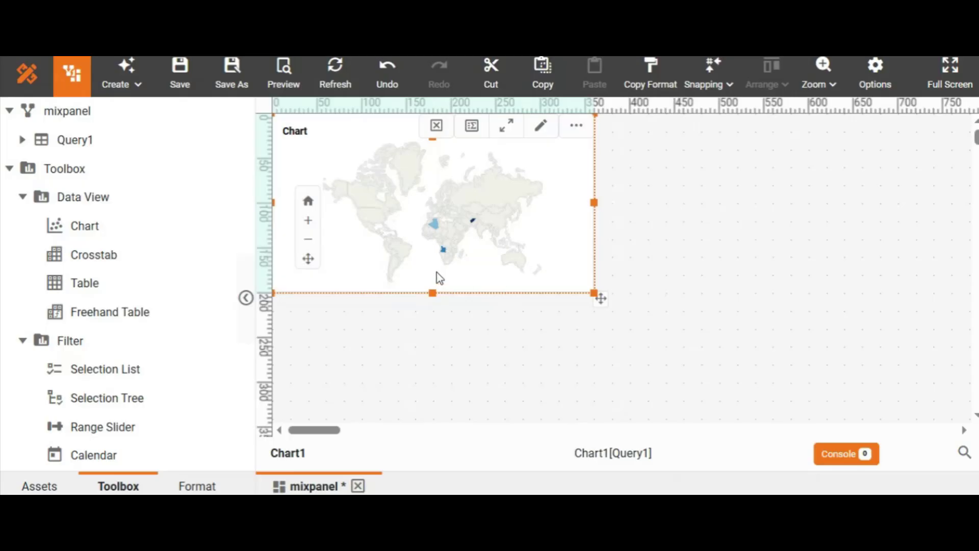
left_click(308, 224)
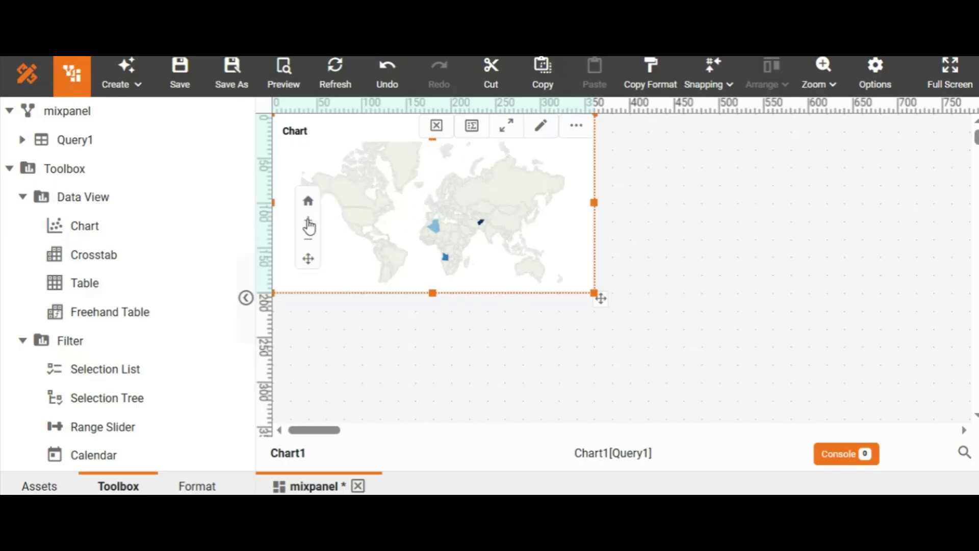
left_click(308, 224)
left_click(308, 224)
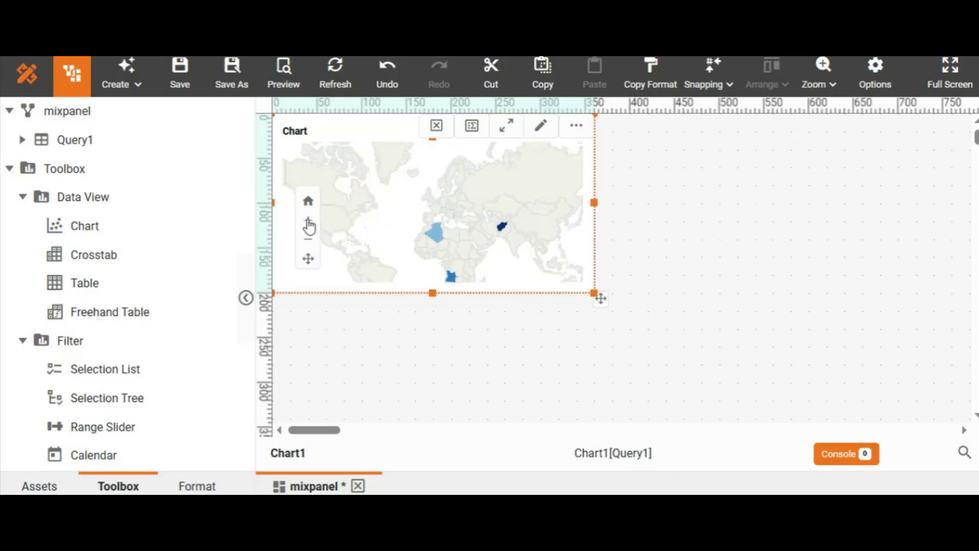
left_click(308, 224)
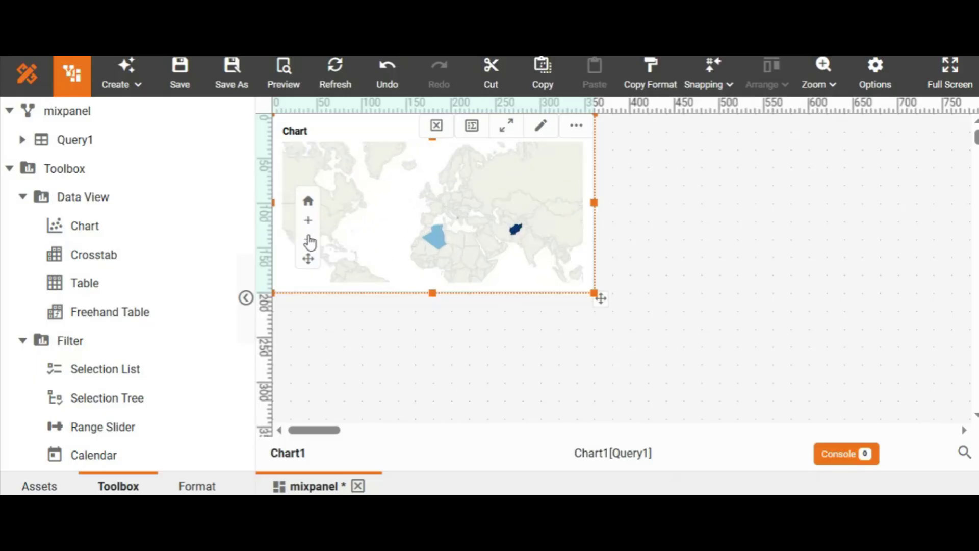
left_click(309, 260)
left_click_drag(499, 262, 455, 200)
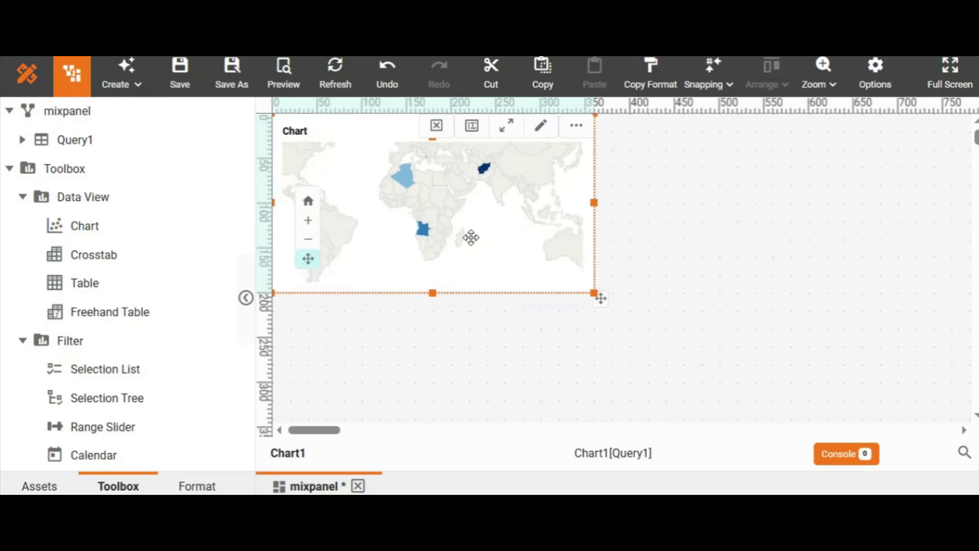
left_click(308, 222)
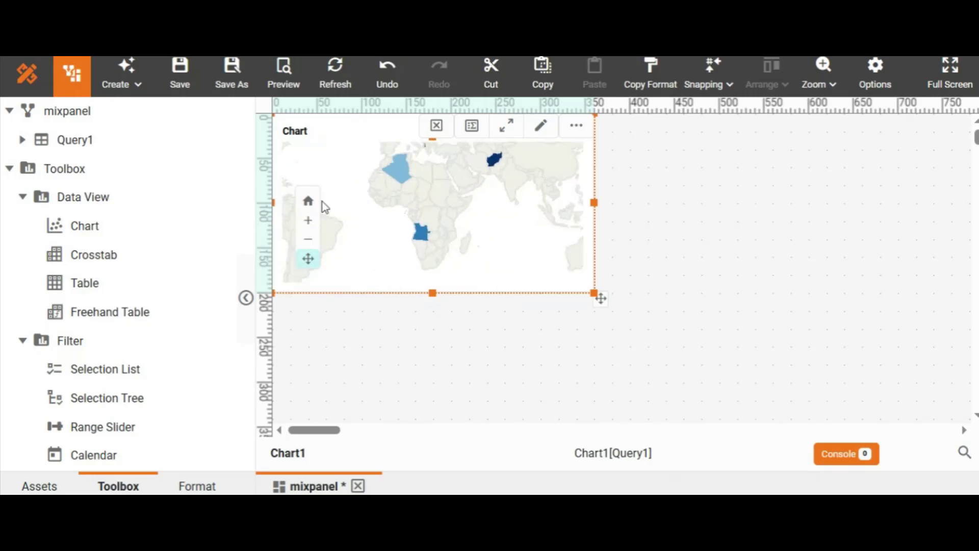
left_click_drag(490, 213, 490, 220)
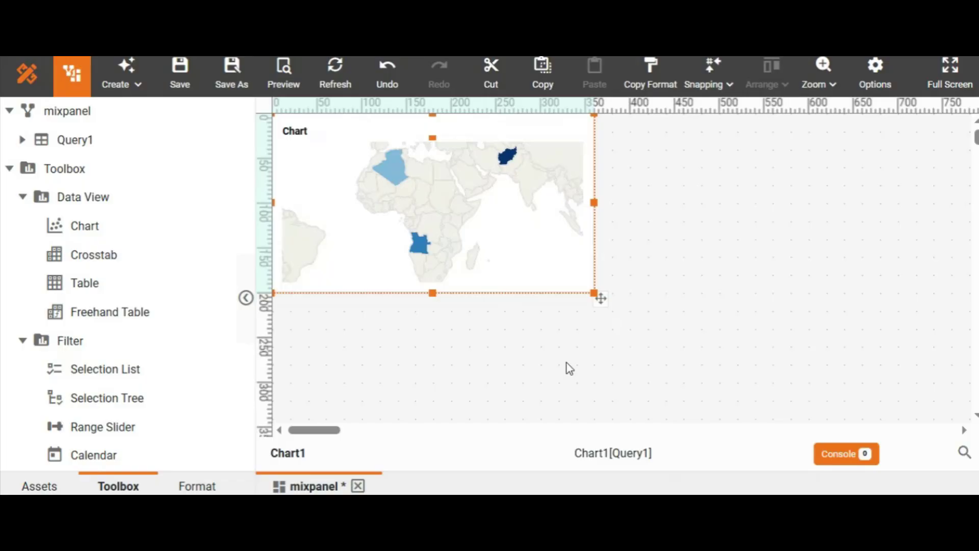
- Add a Table component beside the map chart, about 350 wide, resized to match the chart's height
mouse_move(561, 287)
mouse_move(509, 161)
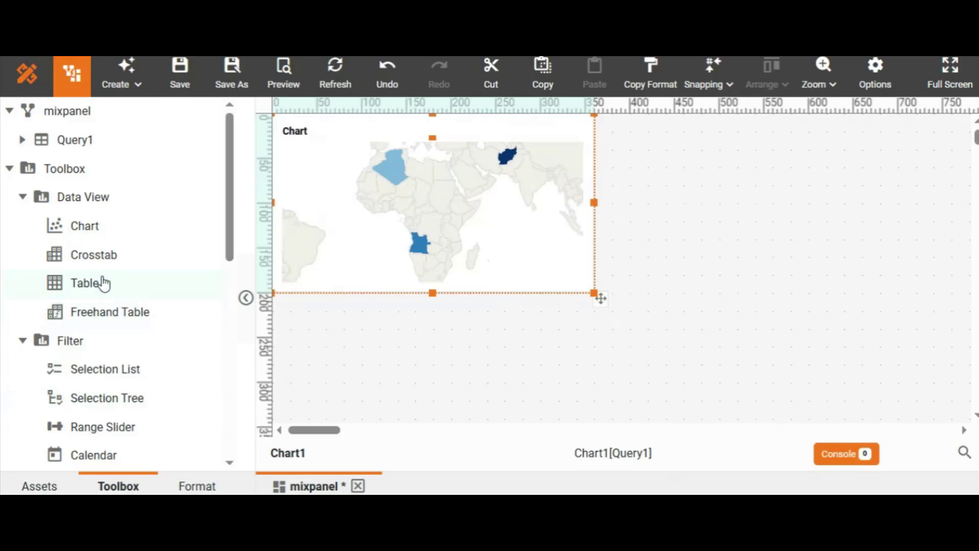
left_click_drag(104, 283, 605, 122)
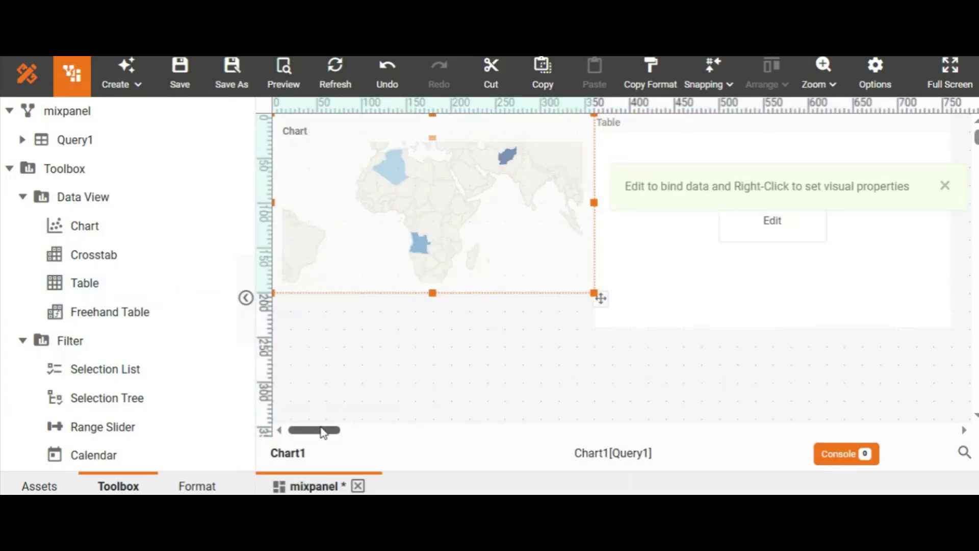
left_click_drag(323, 432, 327, 432)
left_click(870, 317)
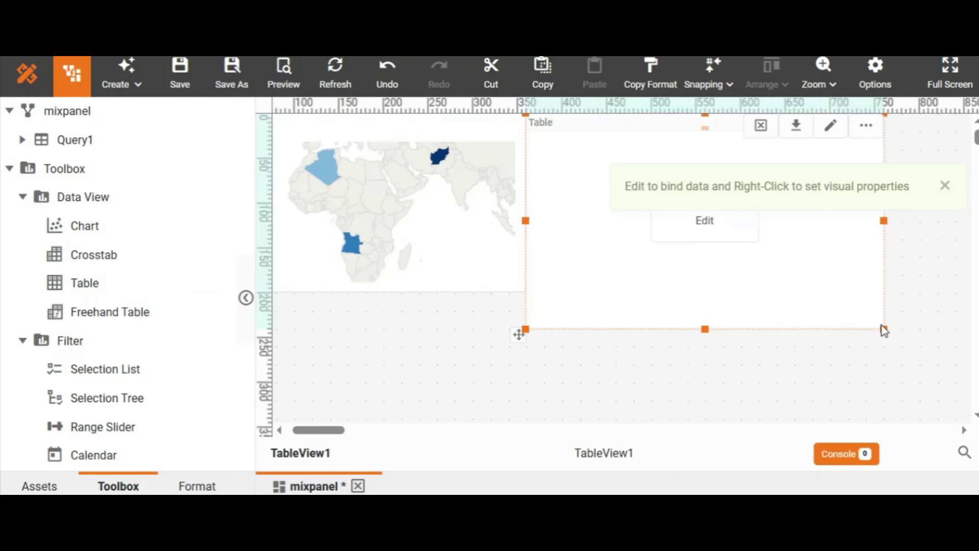
left_click_drag(882, 326, 849, 292)
left_click(561, 367)
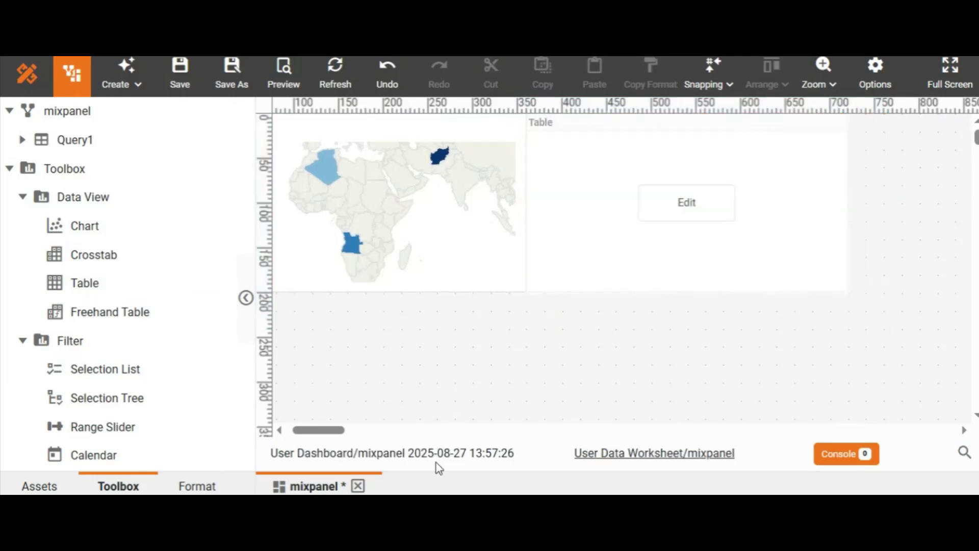
left_click_drag(334, 429, 301, 431)
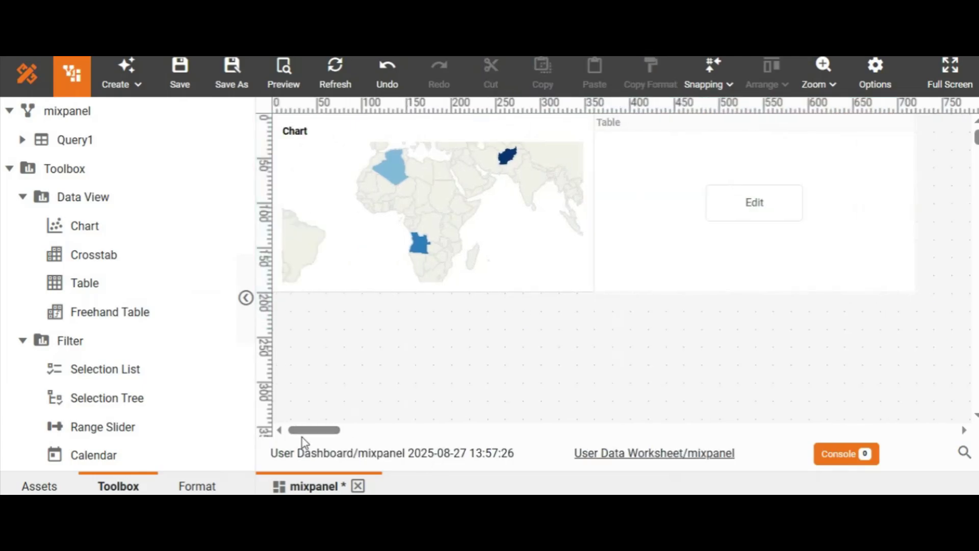
- Bind the table to the country, firstname, lastname and addr columns and finish editing
left_click(755, 203)
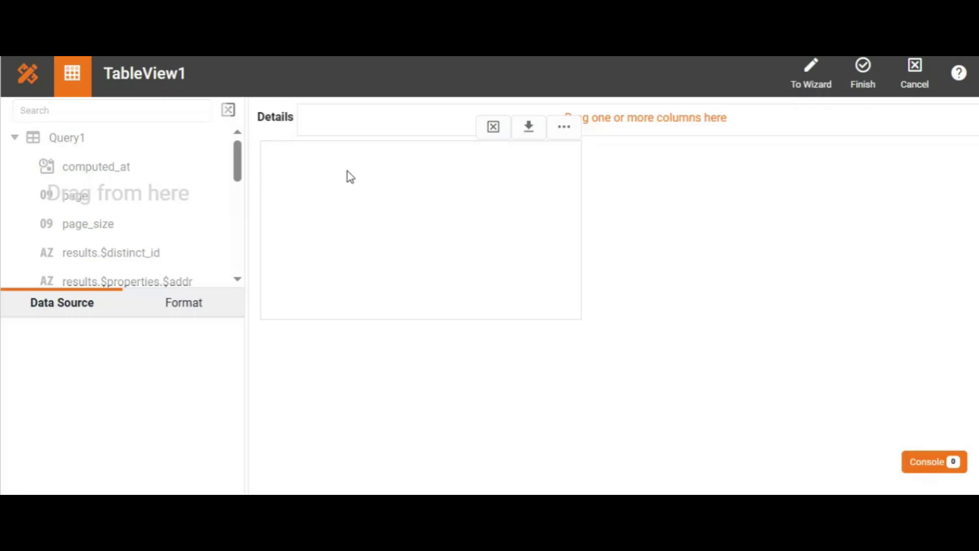
left_click_drag(240, 162, 339, 121)
scroll(181, 178, "up", 1)
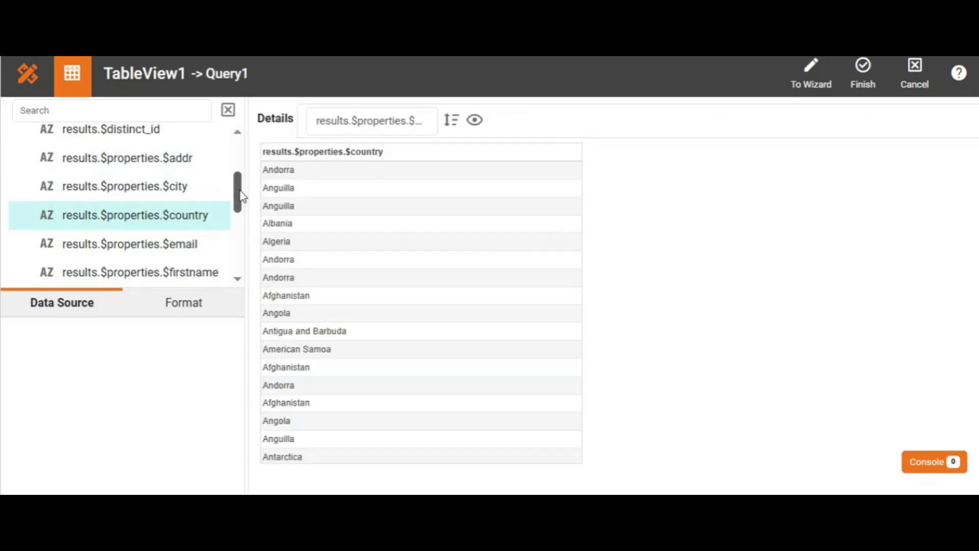
left_click_drag(237, 195, 243, 221)
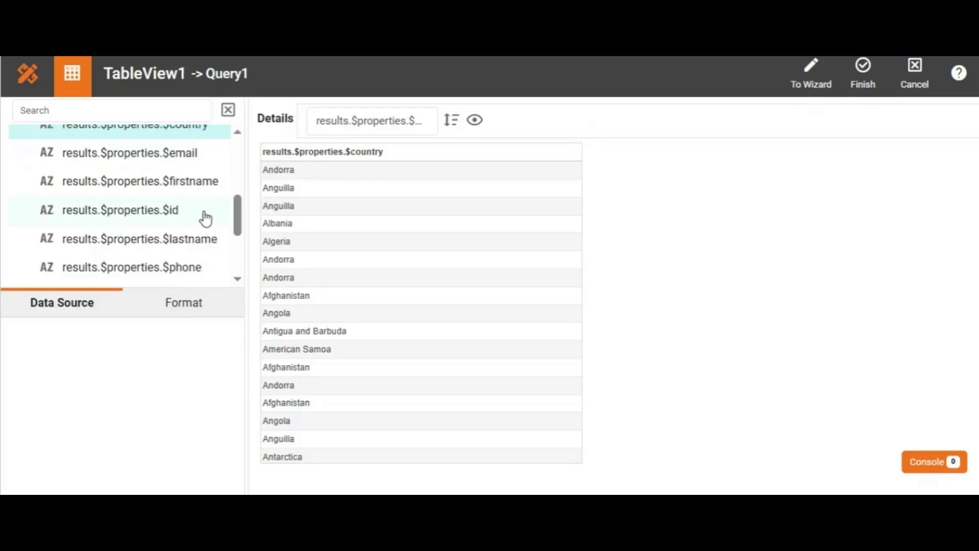
left_click_drag(150, 187, 492, 122)
left_click_drag(169, 250, 718, 125)
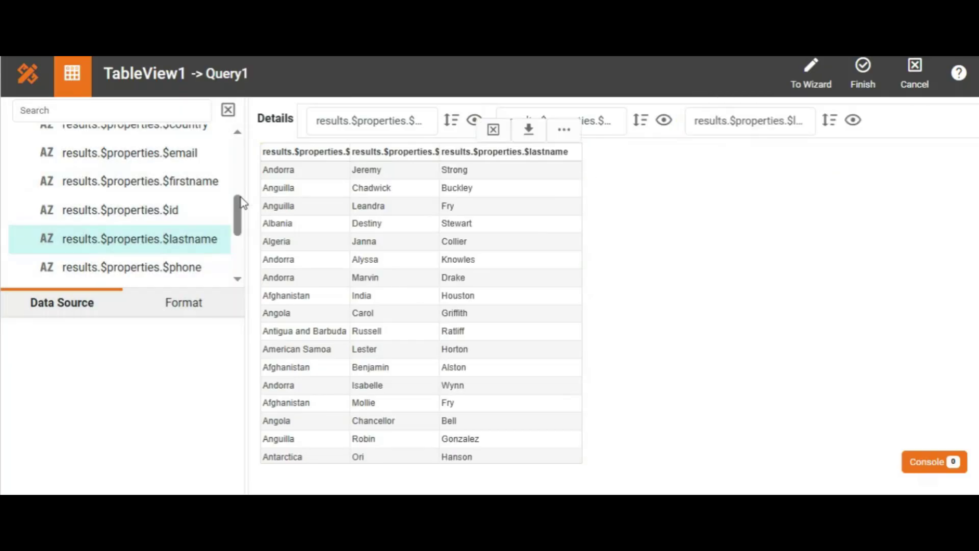
left_click_drag(236, 204, 237, 177)
mouse_move(173, 193)
left_mouse_down()
mouse_move(390, 176)
mouse_move(867, 221)
mouse_move(893, 124)
left_mouse_up()
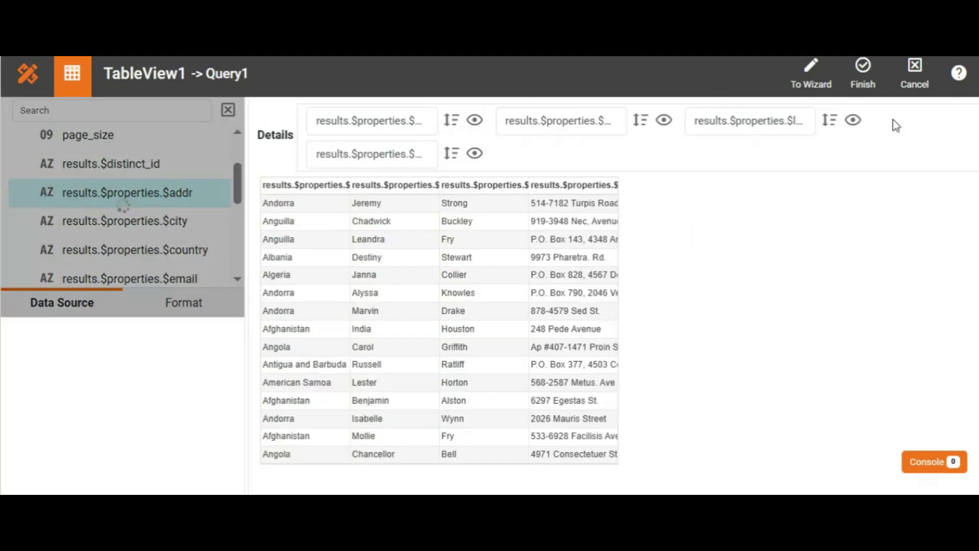
left_click(859, 79)
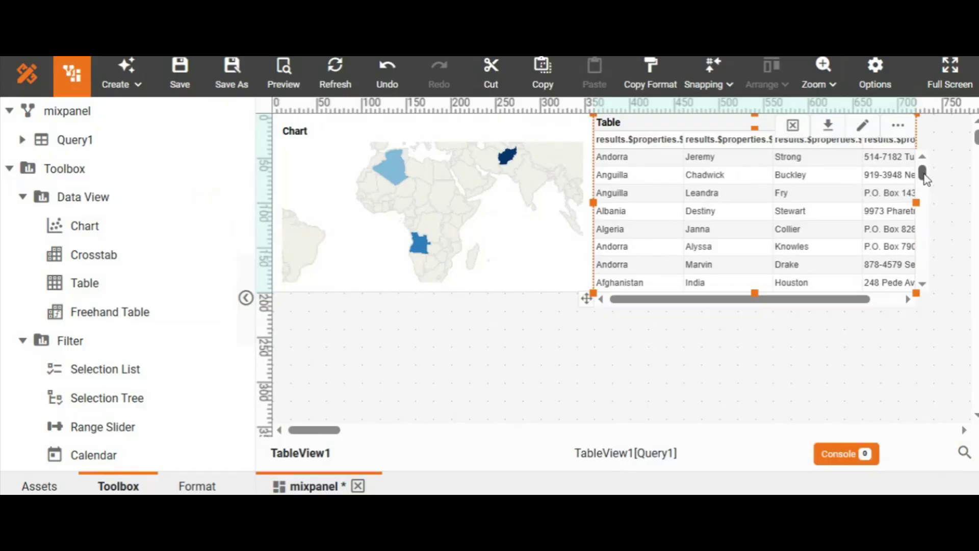
mouse_move(923, 178)
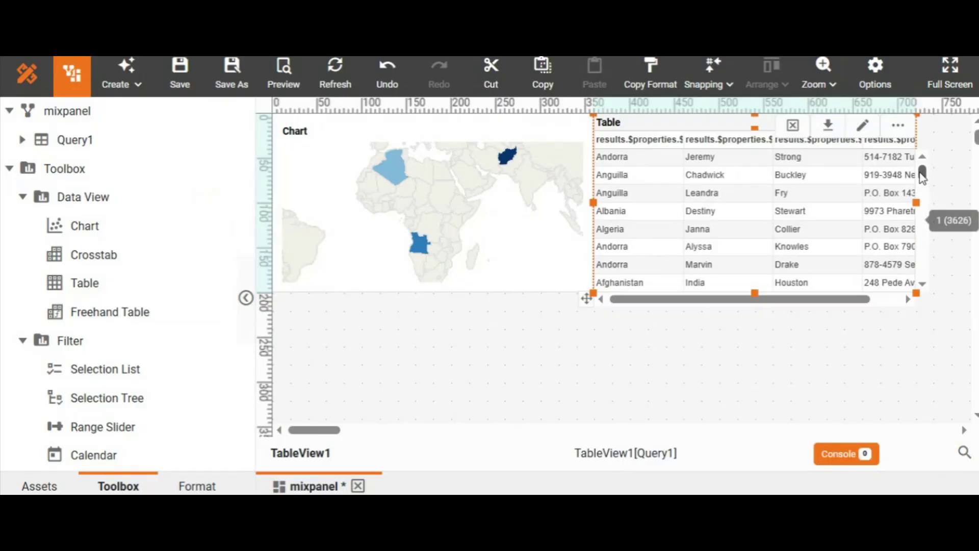
left_click_drag(920, 172, 919, 171)
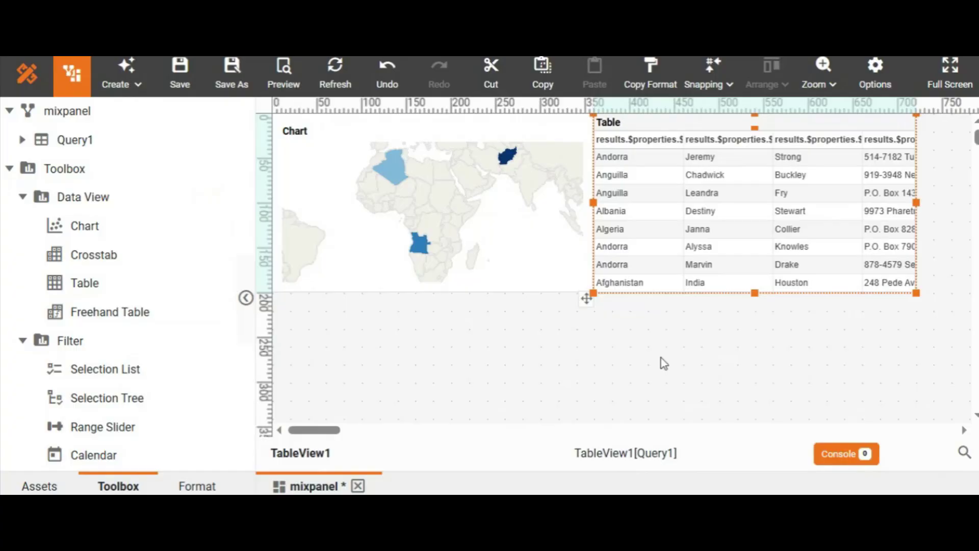
- Enable the map chart's Flyover to TableView1 in its General properties and confirm
left_click(522, 263)
right_click(522, 263)
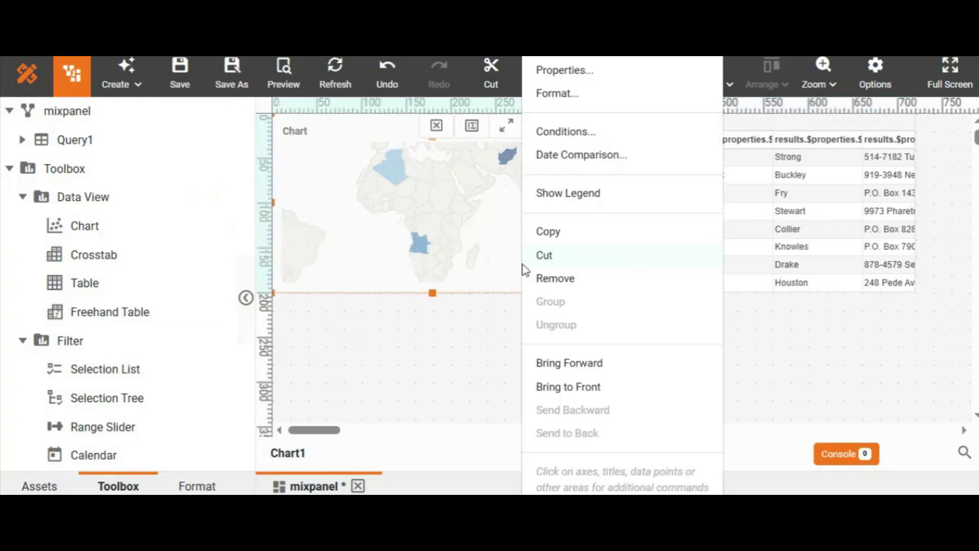
left_click(563, 73)
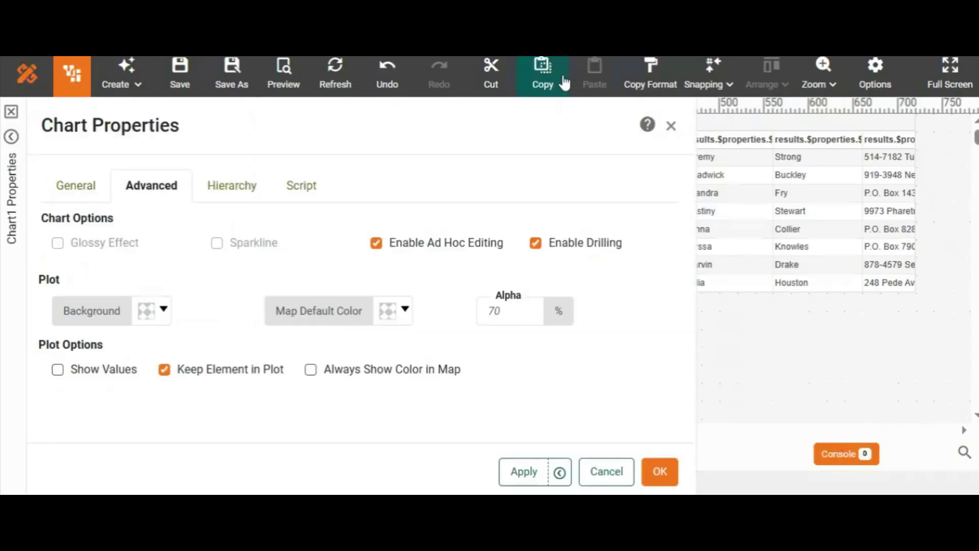
left_click(76, 193)
left_click_drag(689, 209, 682, 291)
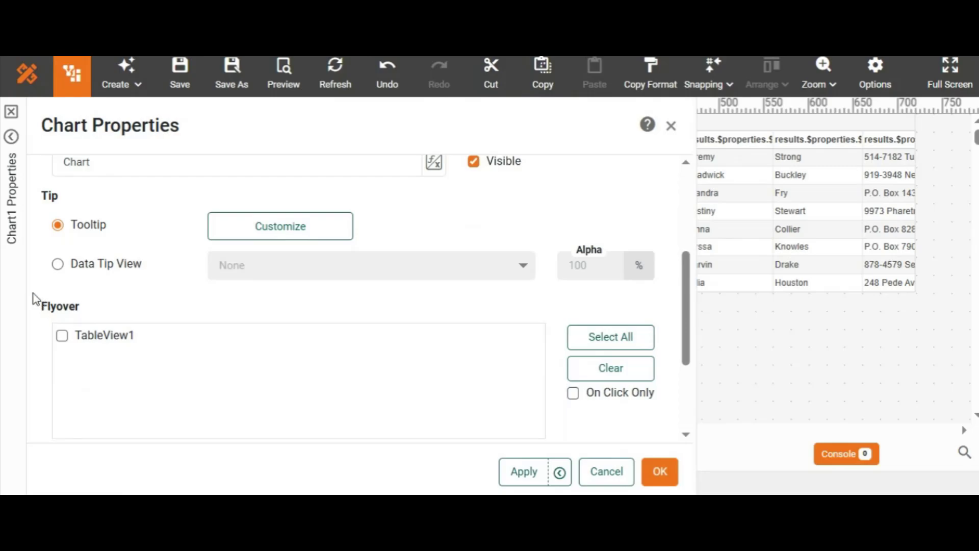
left_click(62, 336)
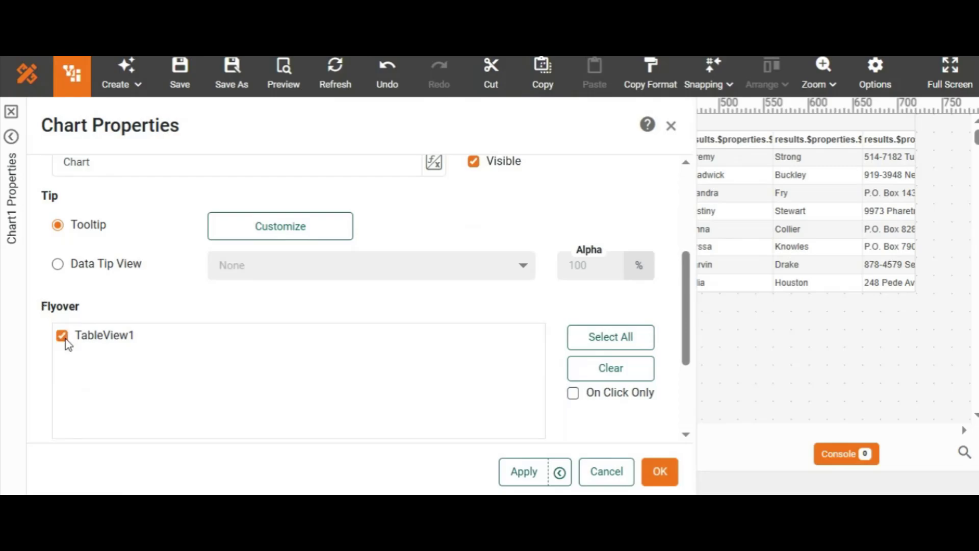
left_click(665, 478)
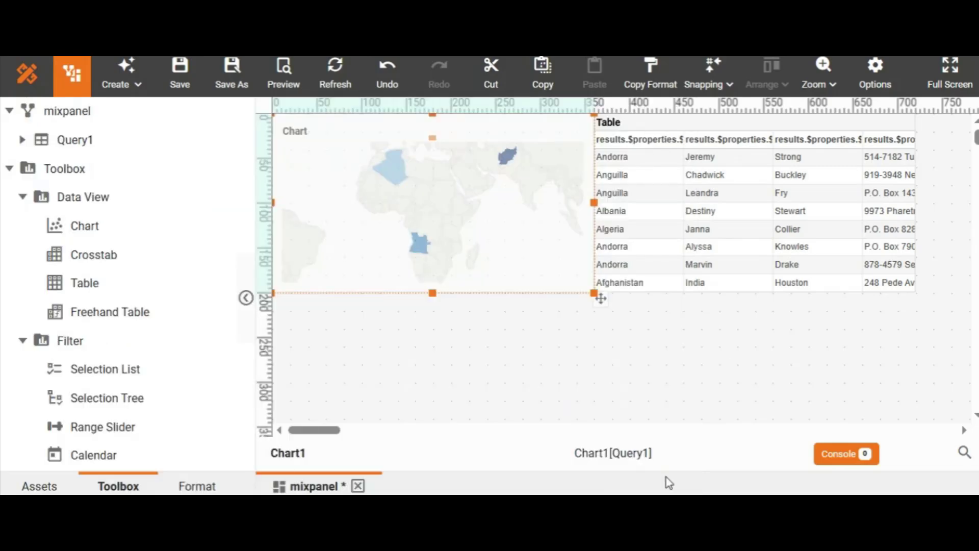
left_click(961, 145)
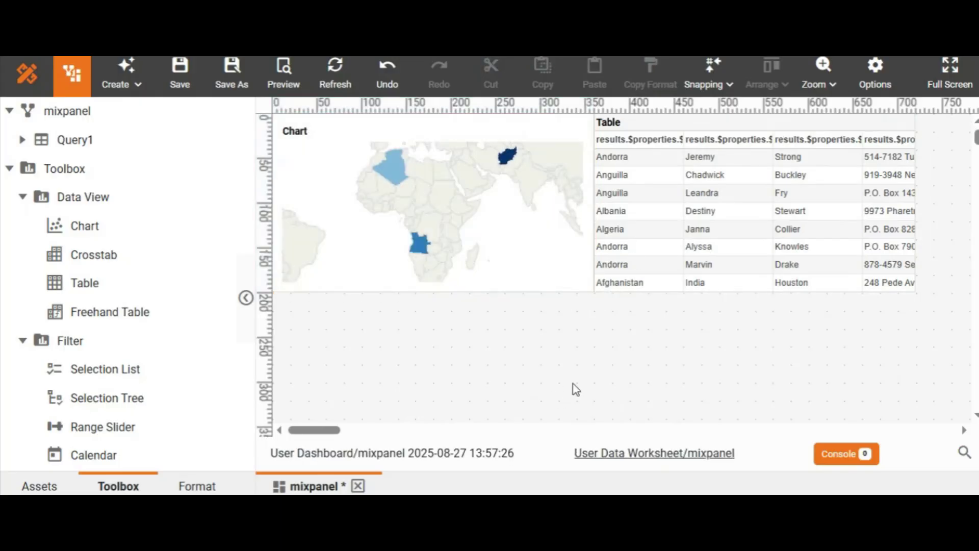
- Preview the dashboard and select Afghanistan, Angola and Algeria on the map to check the table's flyover filtering
left_click(281, 78)
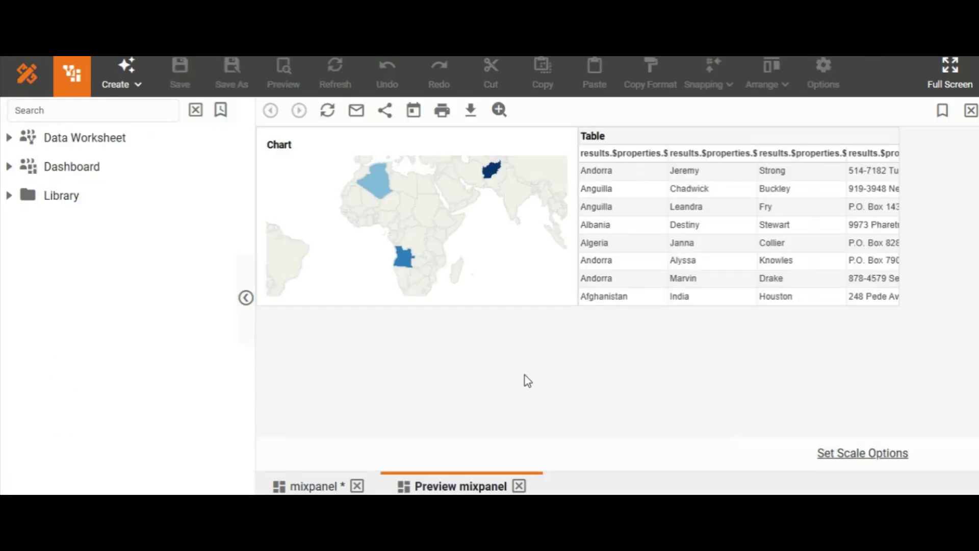
left_click(493, 175)
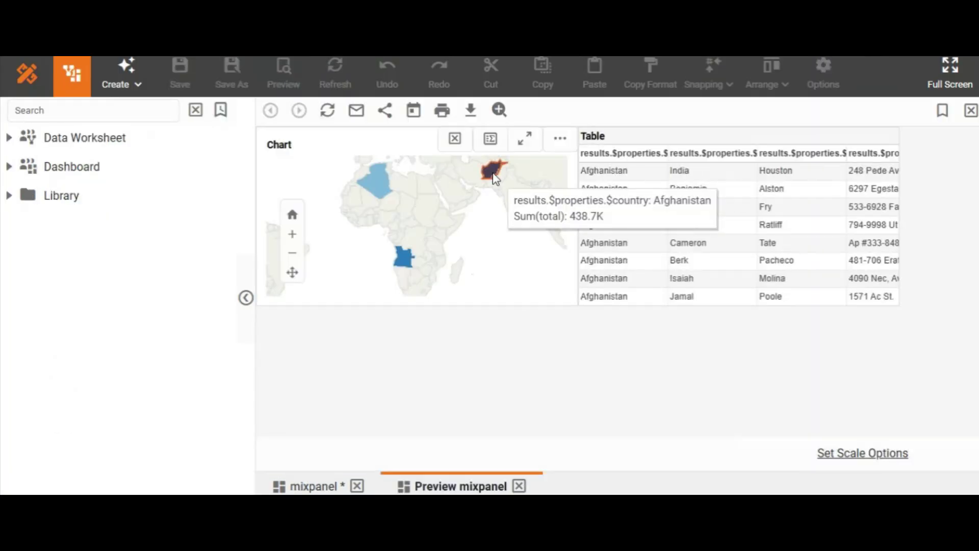
left_click(492, 176)
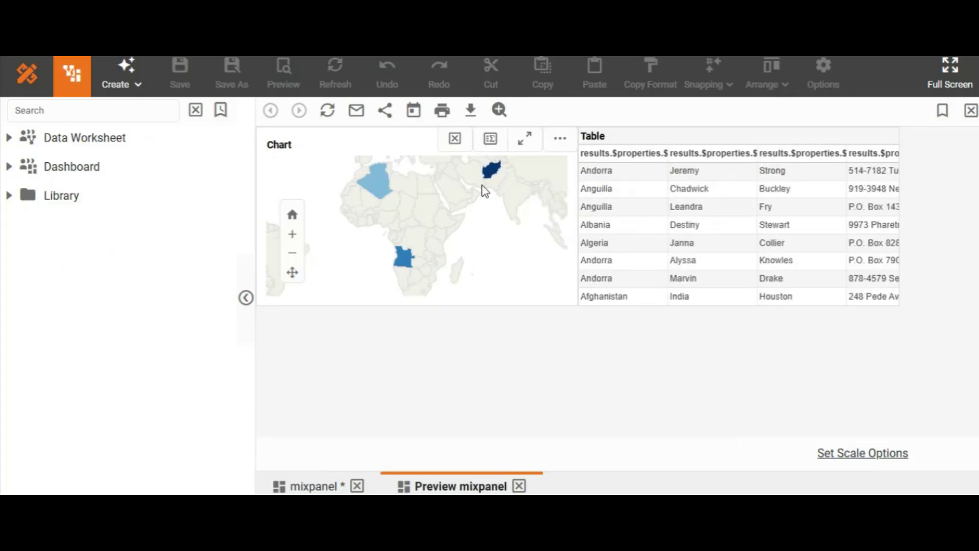
left_click(411, 259)
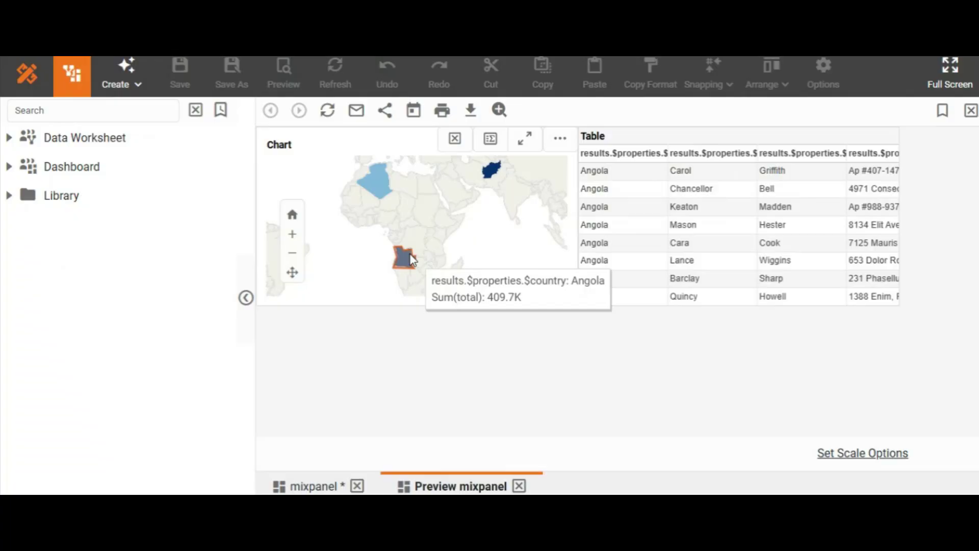
left_click(376, 174)
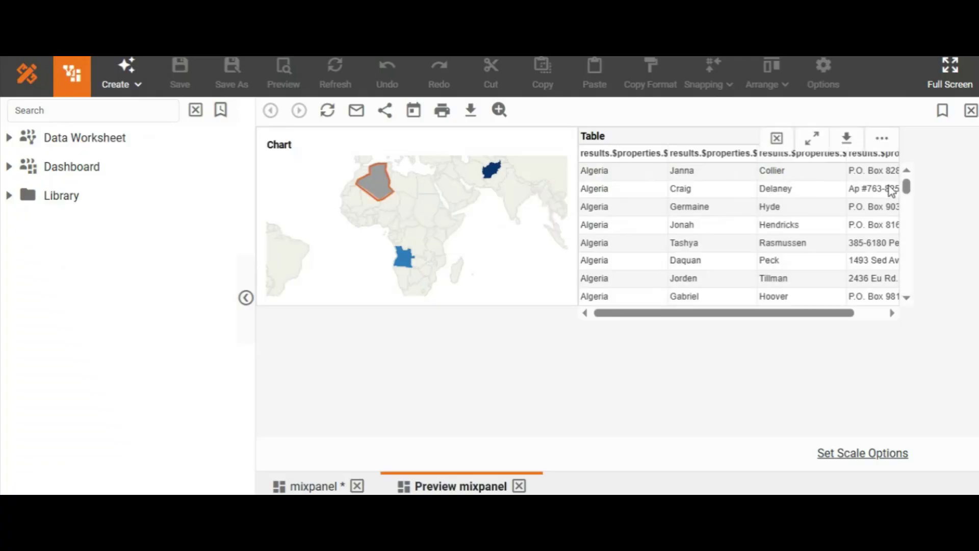
left_click_drag(908, 192, 902, 153)
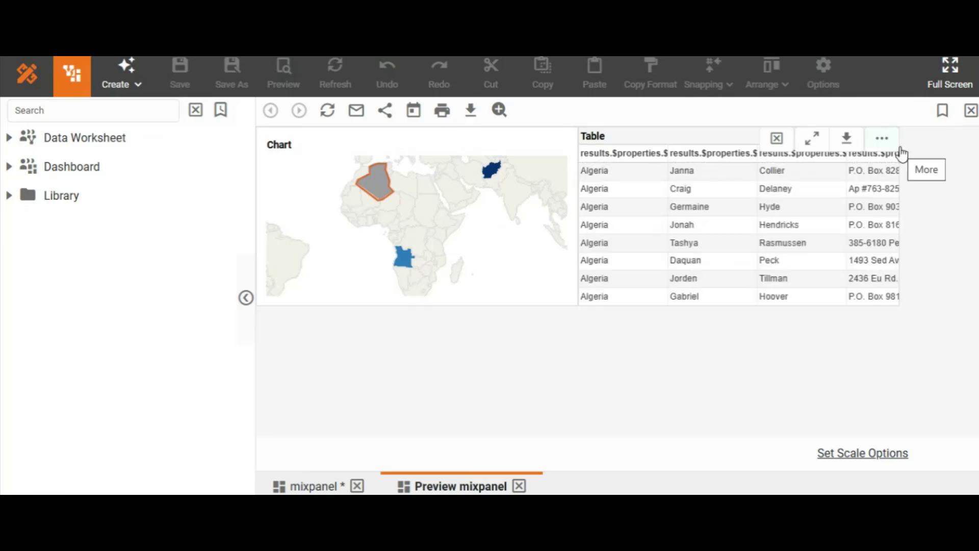